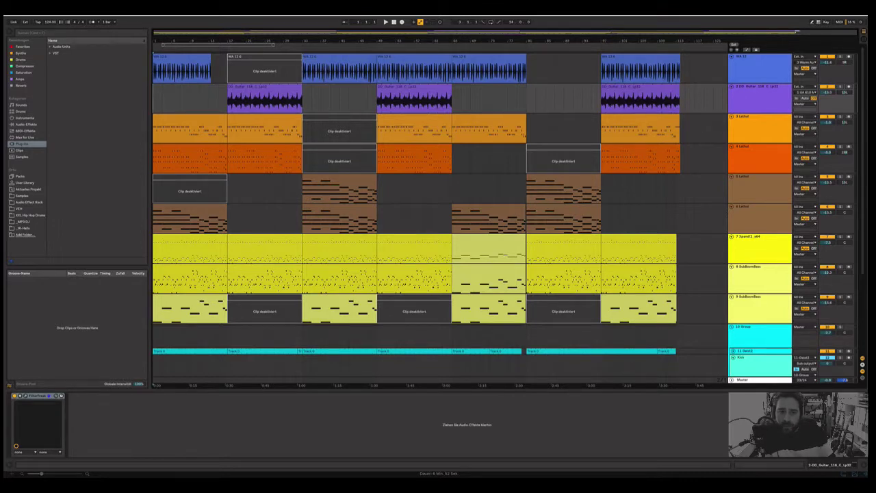
Play the disco arrangement from the very beginning.
key("space")
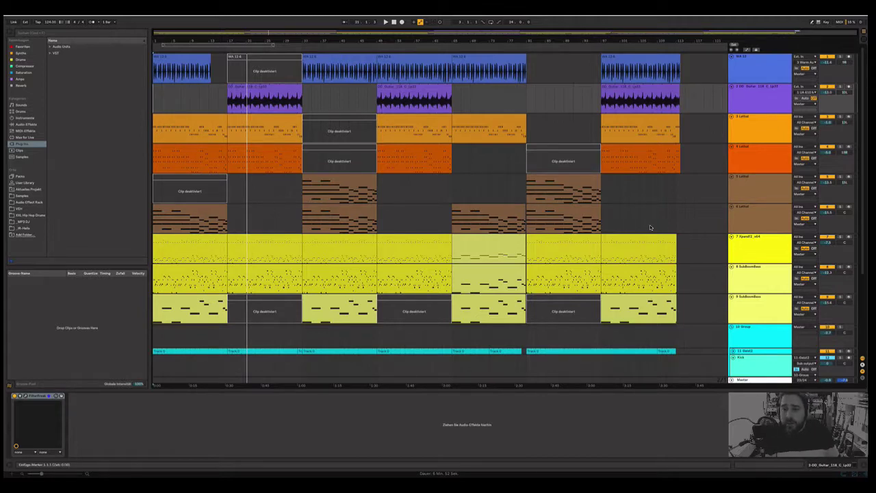
Solo the Xpand2_x64 track and open its Xpand!2 instrument window.
left_click(841, 237)
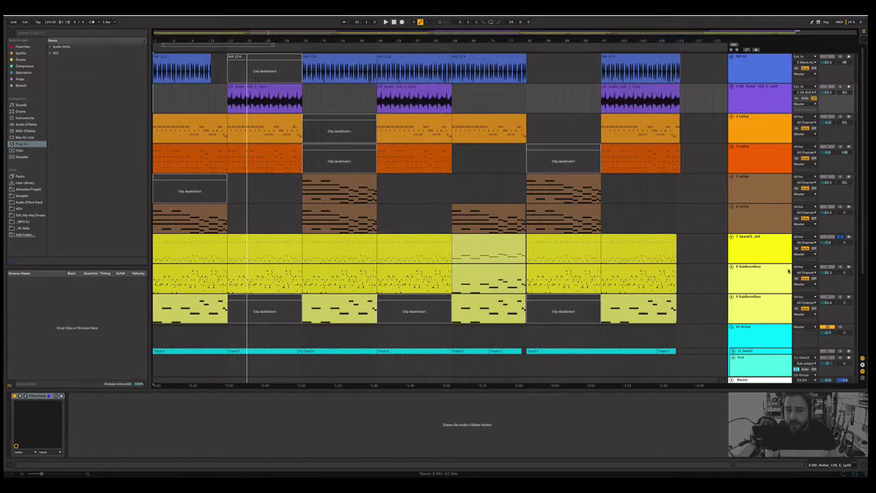
left_click(772, 241)
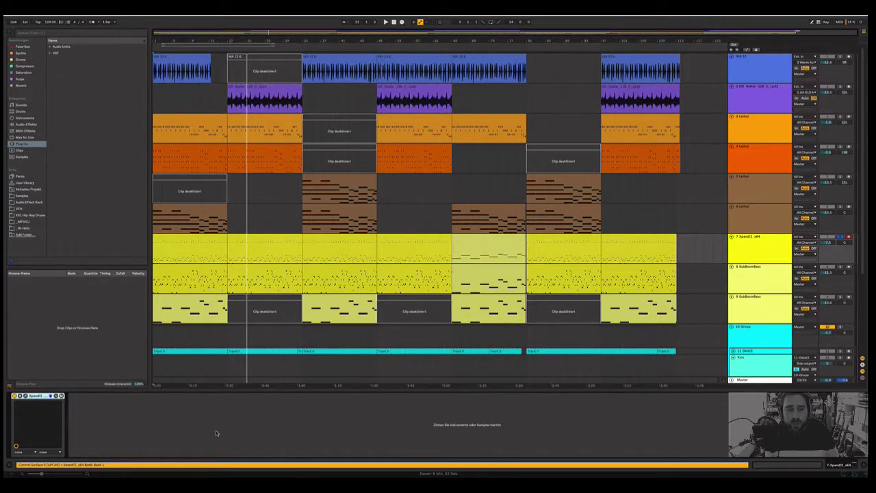
left_click(26, 397)
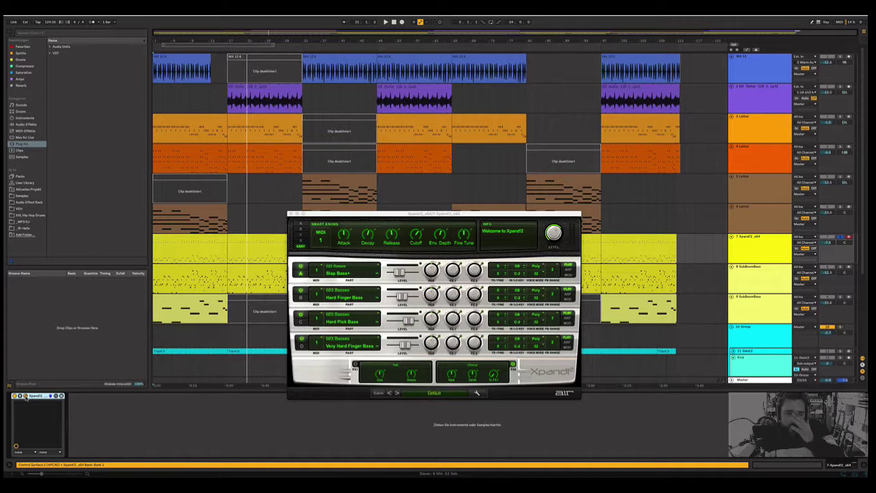
Move the Xpand!2 window aside, play the soloed bass and mute the Hard Pick Bass layer.
left_click_drag(358, 214, 460, 232)
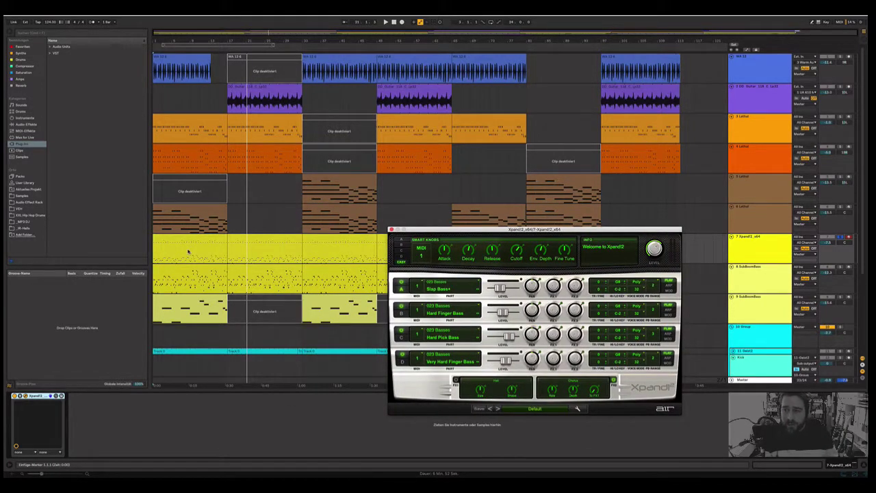
left_click(155, 258)
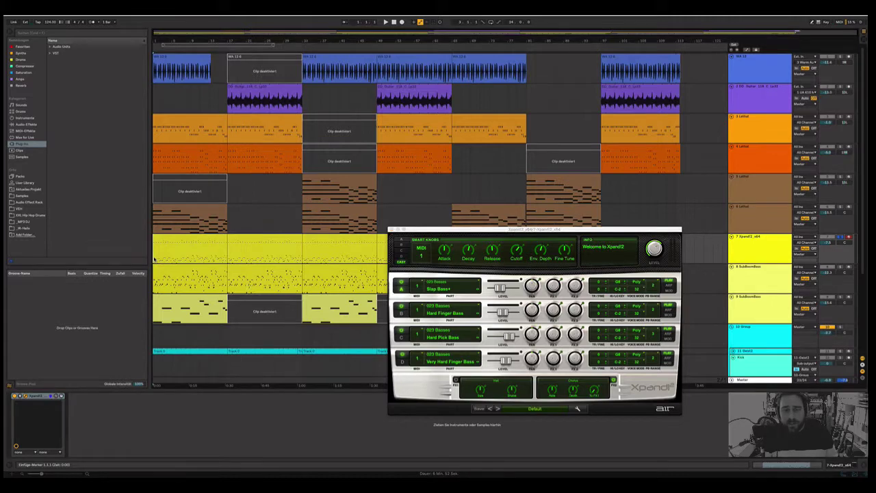
key("space")
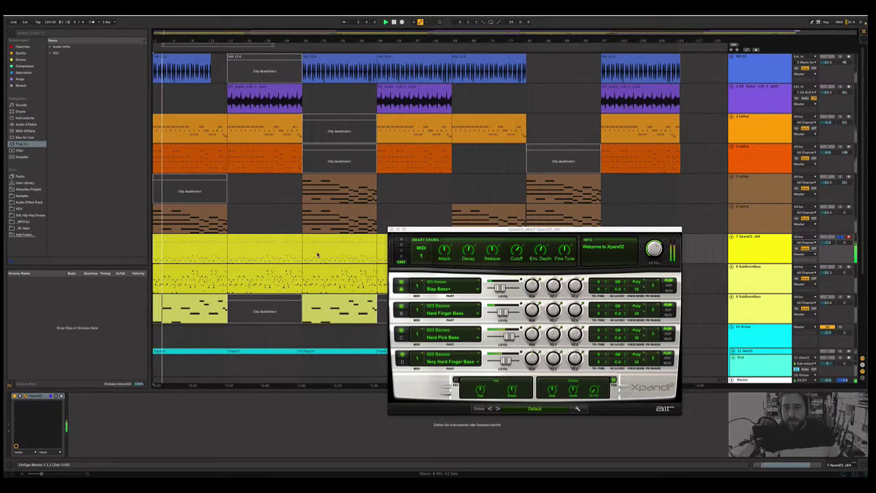
left_click(401, 306)
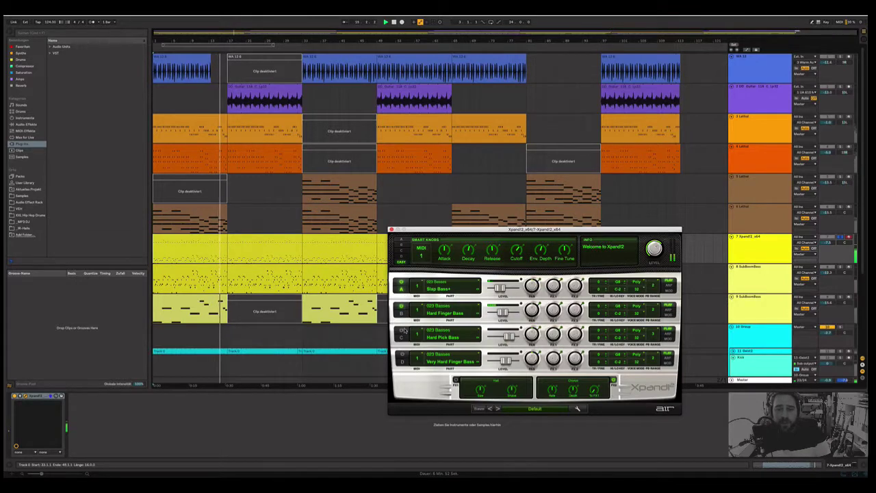
Toggle the Hard Finger, Slap Bass+ and Hard Pick layers, and enable Very Hard Finger Bass.
left_click(402, 306)
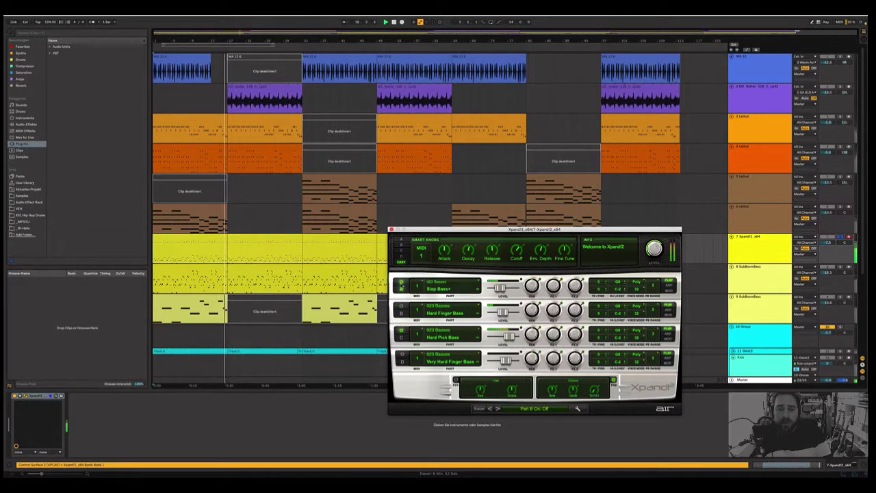
left_click(402, 288)
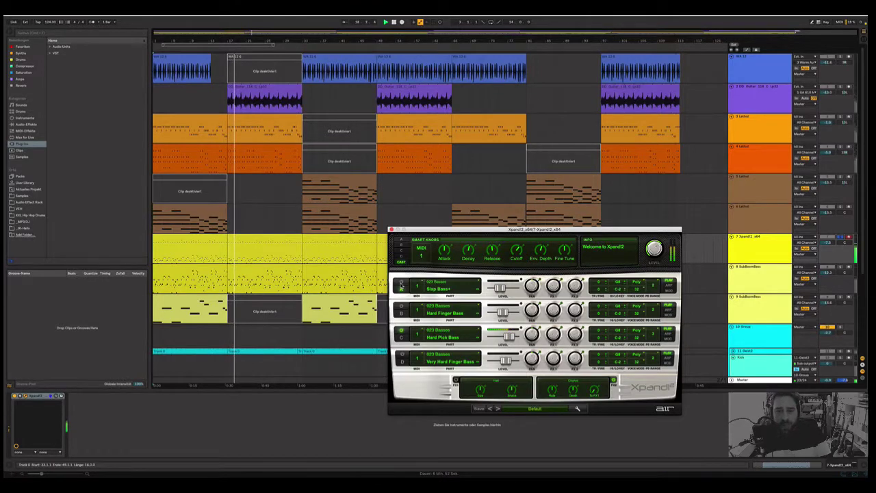
left_click(402, 284)
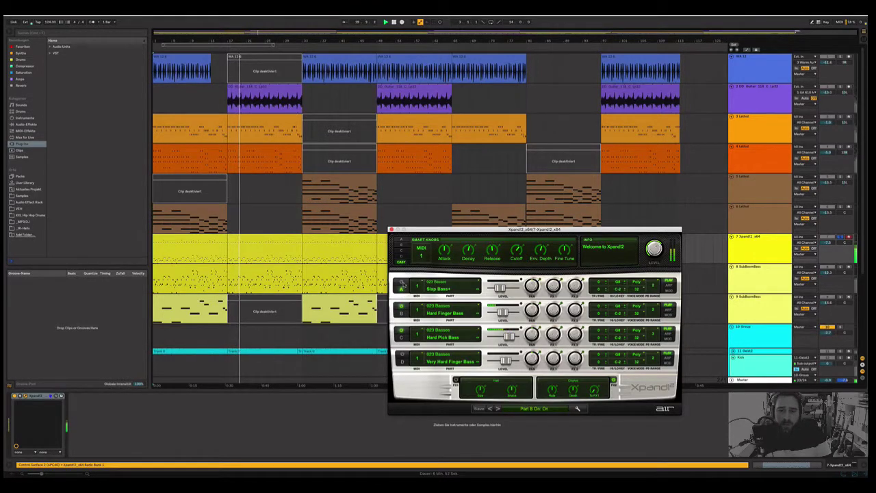
left_click(401, 332)
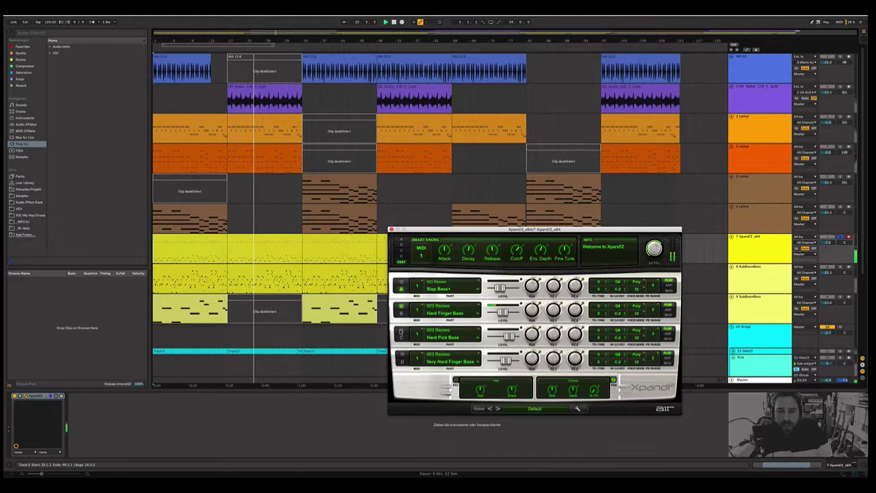
left_click(401, 332)
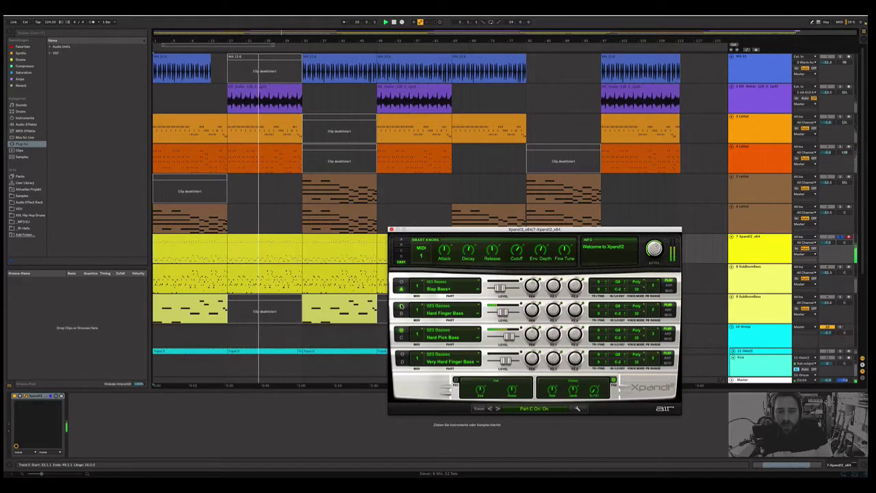
left_click(401, 332)
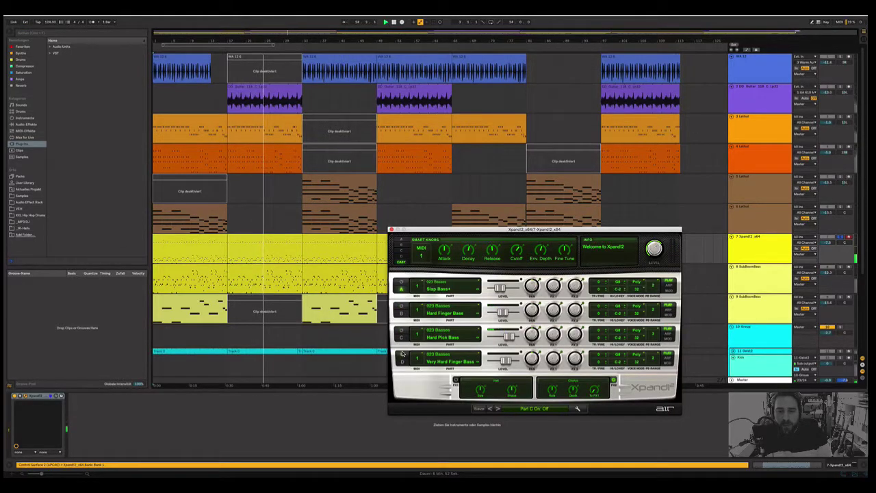
left_click(402, 354)
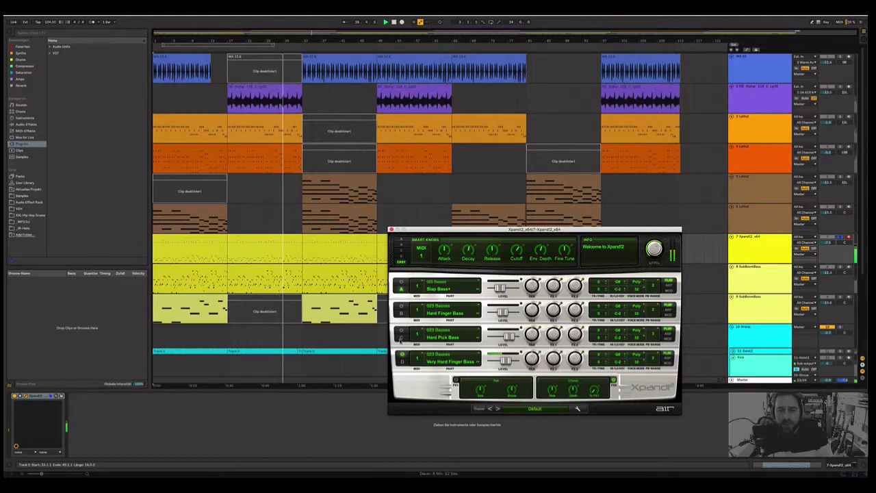
Switch the Hard Pick, Hard Finger and Slap Bass+ layers back on.
left_click(401, 331)
left_click(401, 306)
left_click(402, 282)
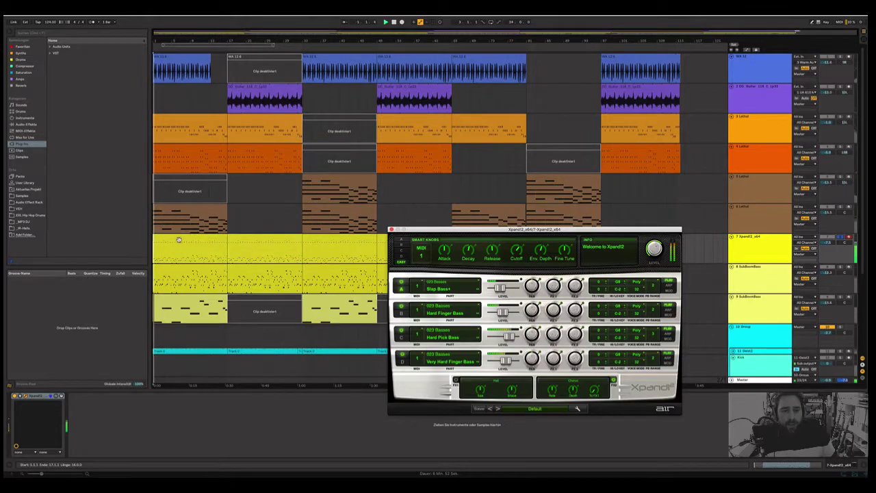
Open the first bass clip in an enlarged note editor and hide the Xpand!2 window.
left_click(177, 241)
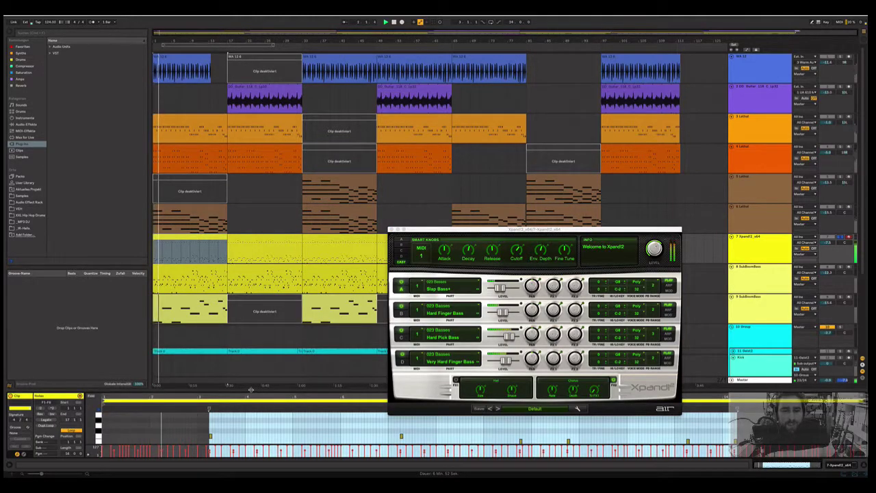
left_click_drag(251, 391, 239, 89)
scroll(233, 360, "up", 3)
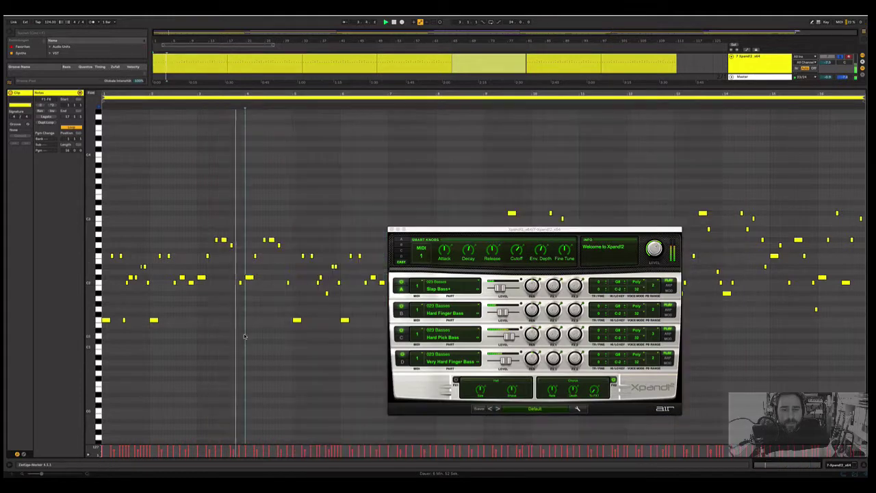
left_click(401, 202)
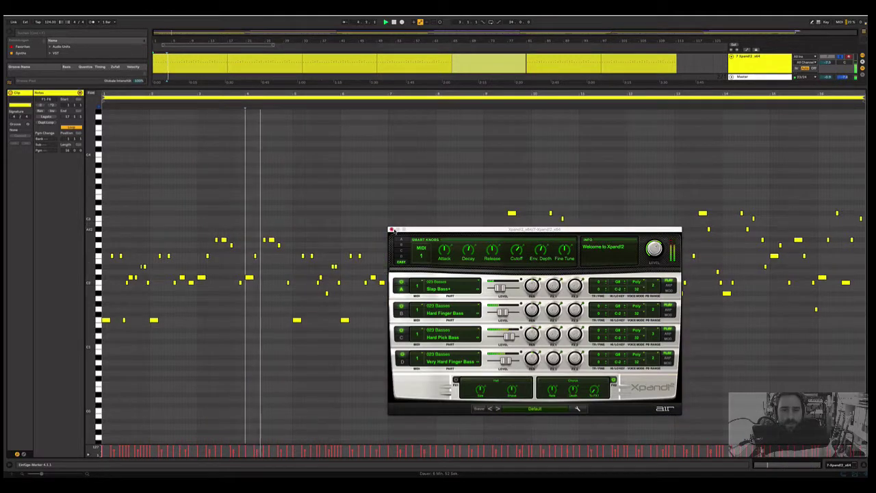
key("super+alt+p")
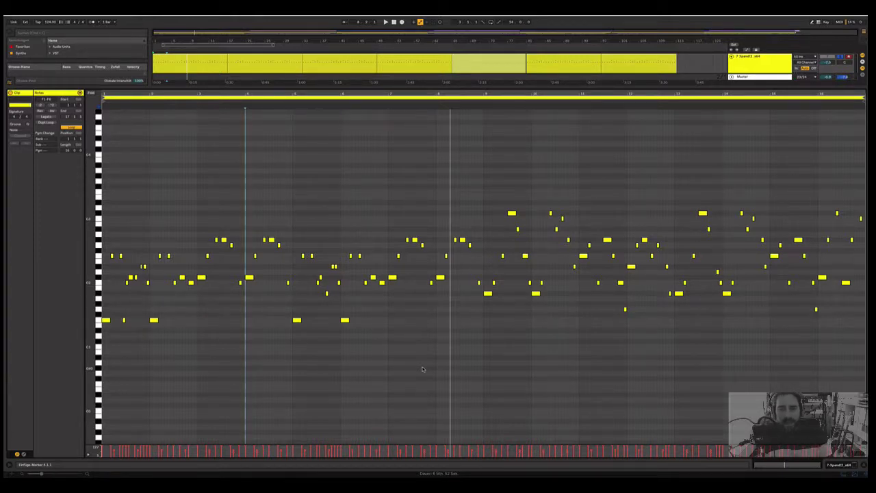
Select all B5 notes in the clip, then the D6 notes instead.
scroll(422, 370, "up", 10)
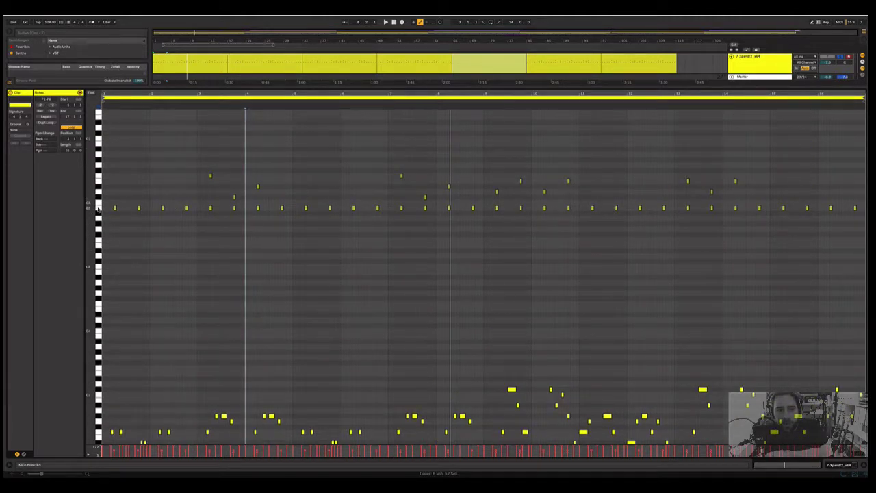
left_click(98, 208)
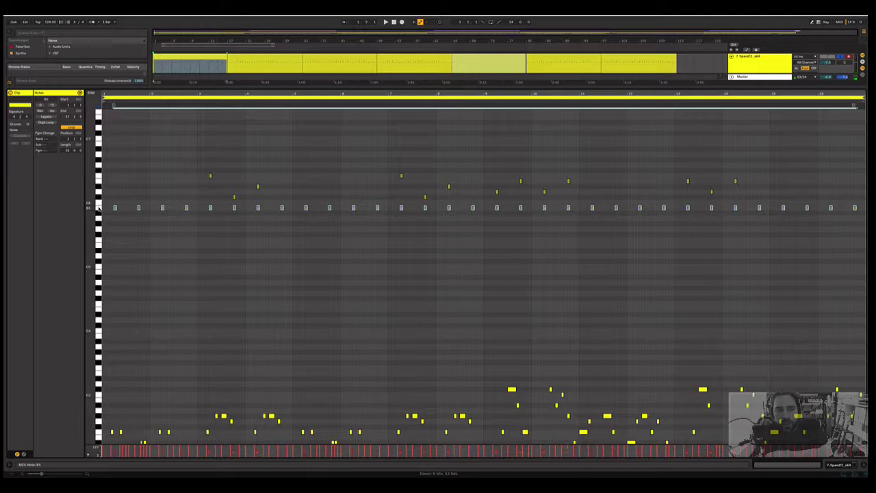
left_click(98, 192)
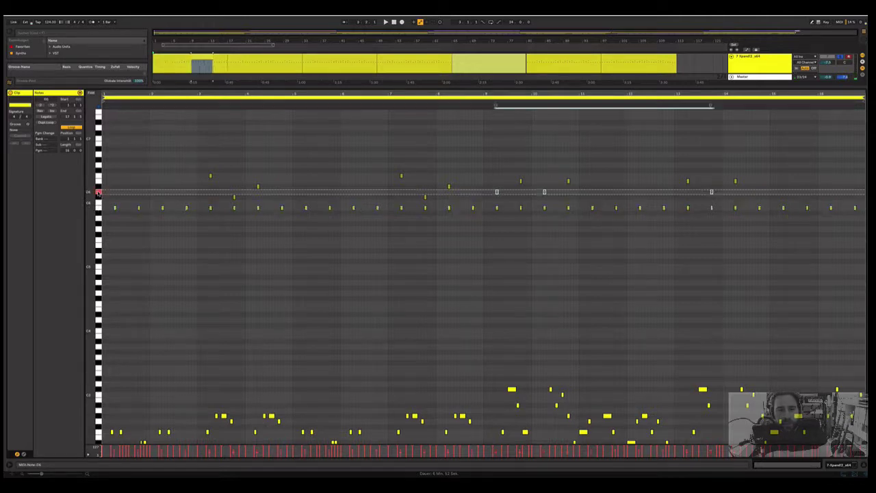
scroll(203, 221, "down", 5)
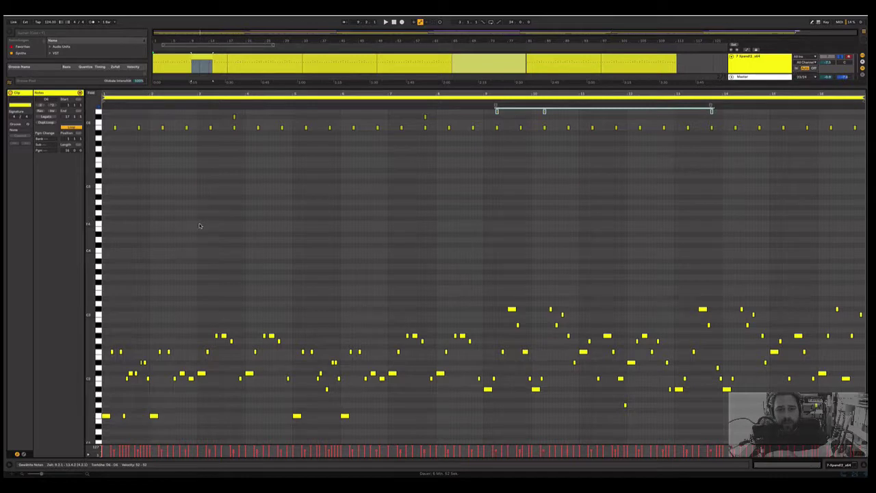
scroll(147, 274, "up", 1)
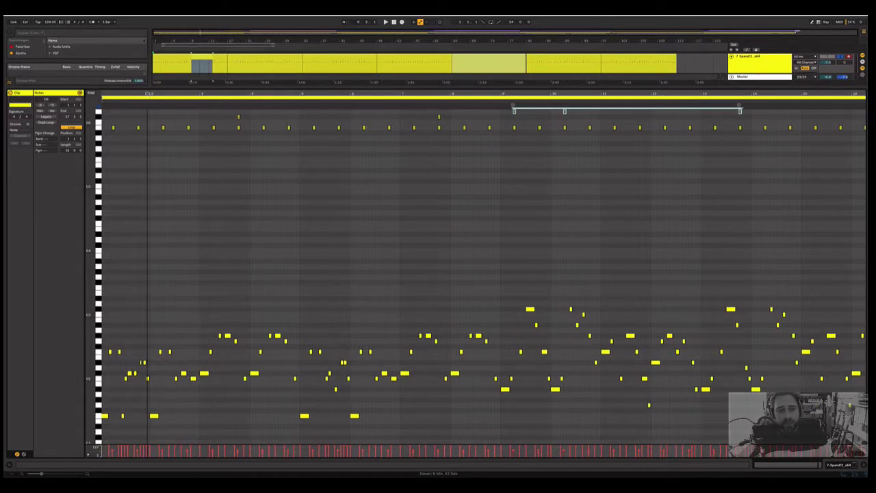
scroll(170, 185, "left", 1)
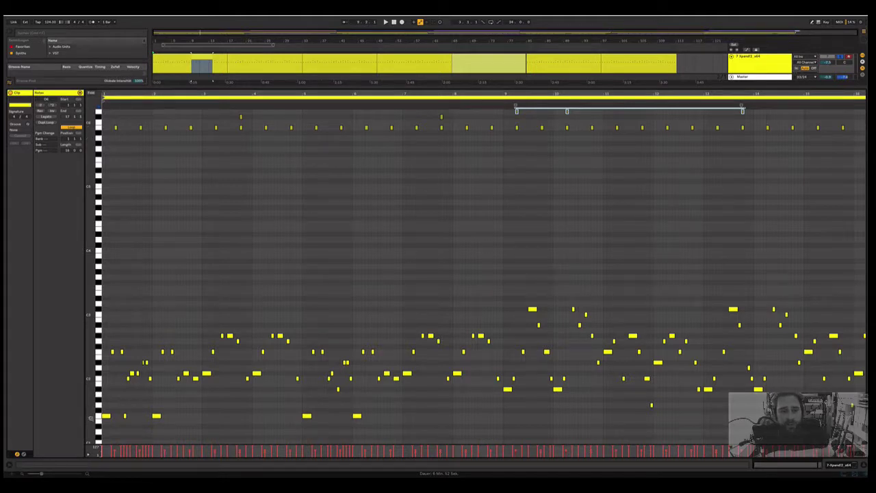
Select the F1, C2 and F2 note rows, play the clip, and shrink the editor back.
left_click(98, 416)
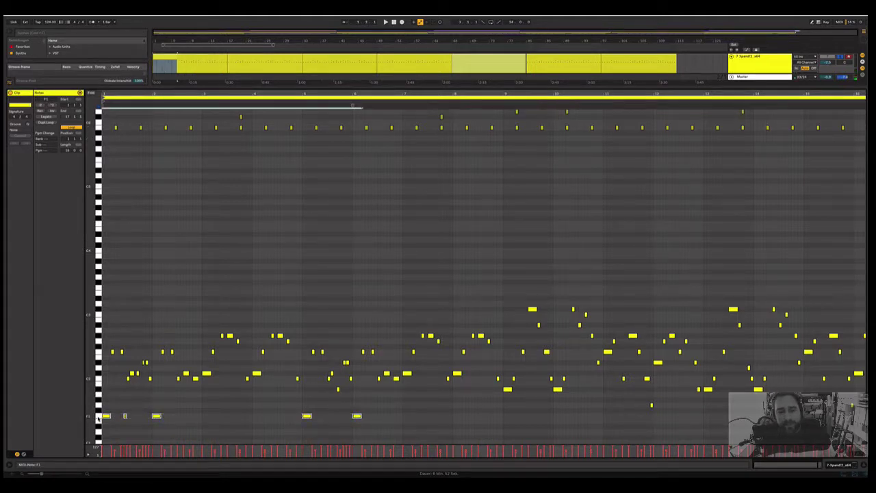
left_click(98, 378)
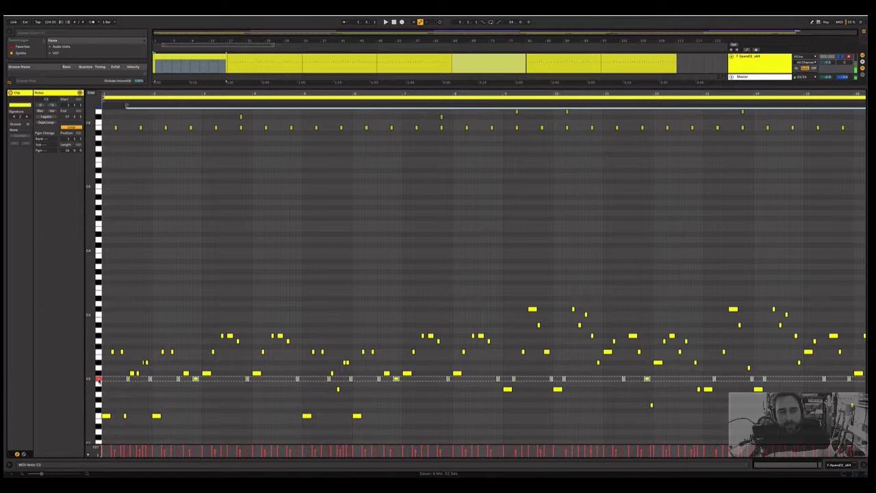
left_click(97, 352)
key("space")
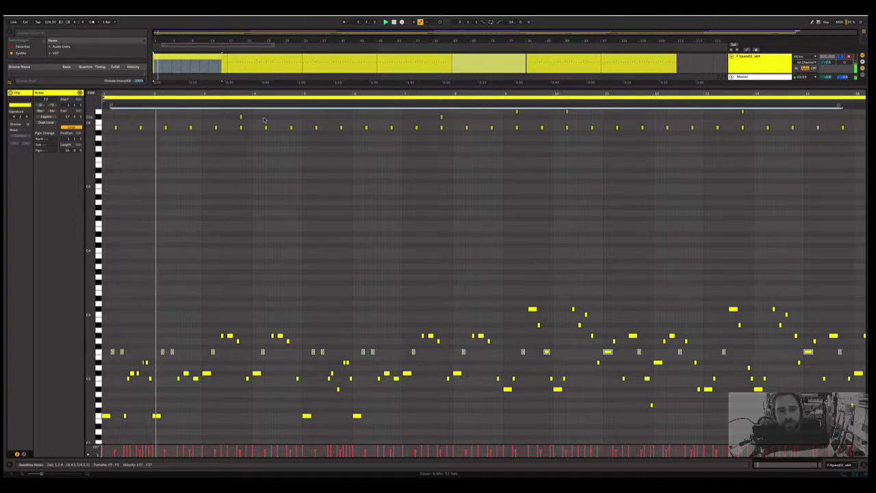
left_click_drag(272, 84, 300, 361)
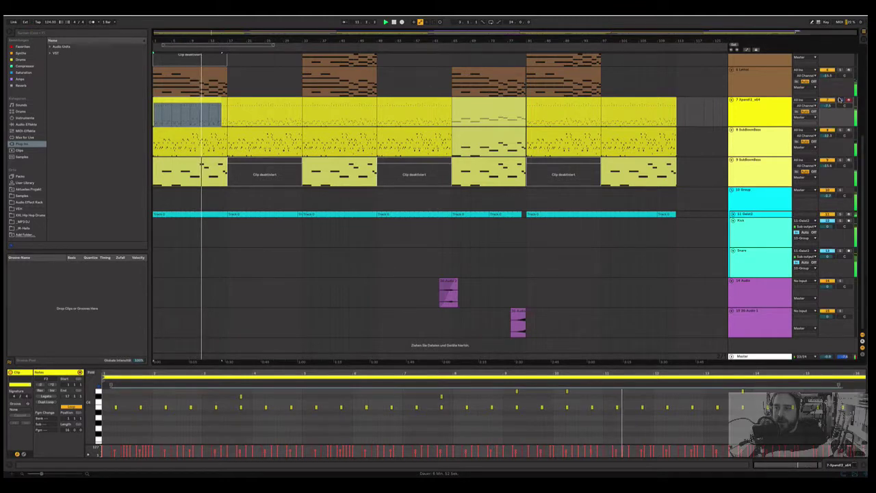
Select the 8 SubBoomBass track, restart playback, then view and close the SubBoomBass synth window.
left_click(772, 132)
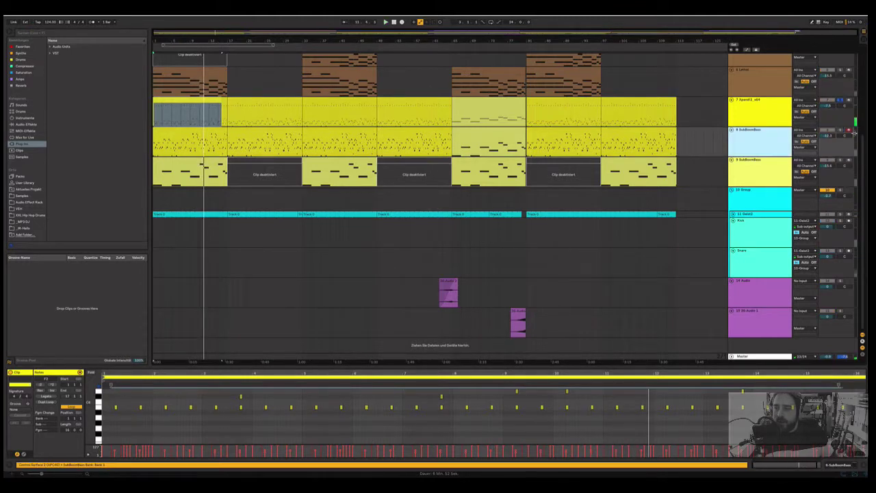
key("space")
key("space")
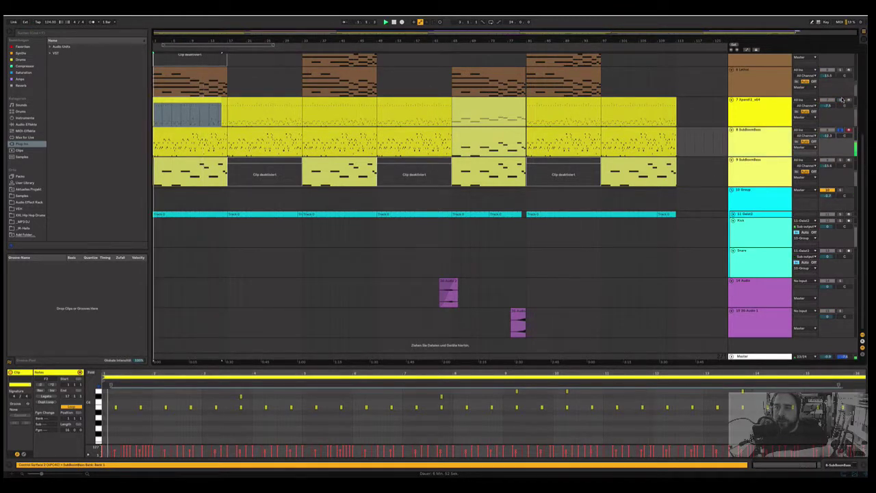
double_click(760, 133)
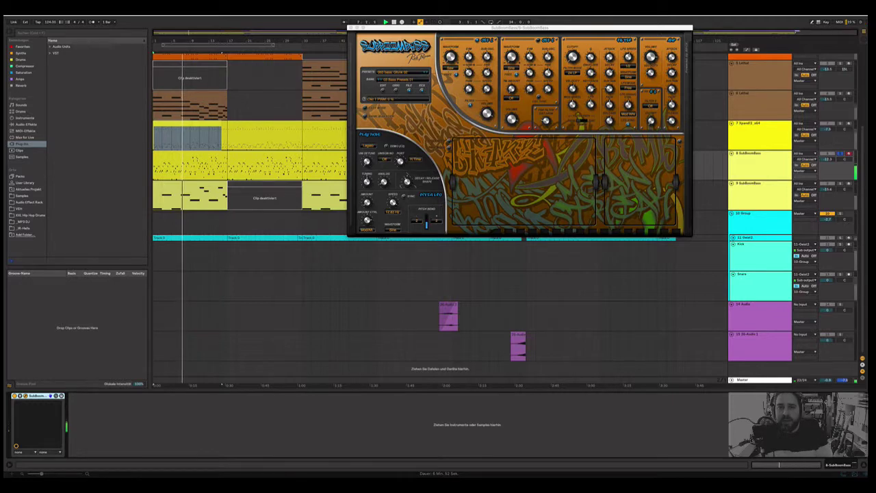
left_click(352, 28)
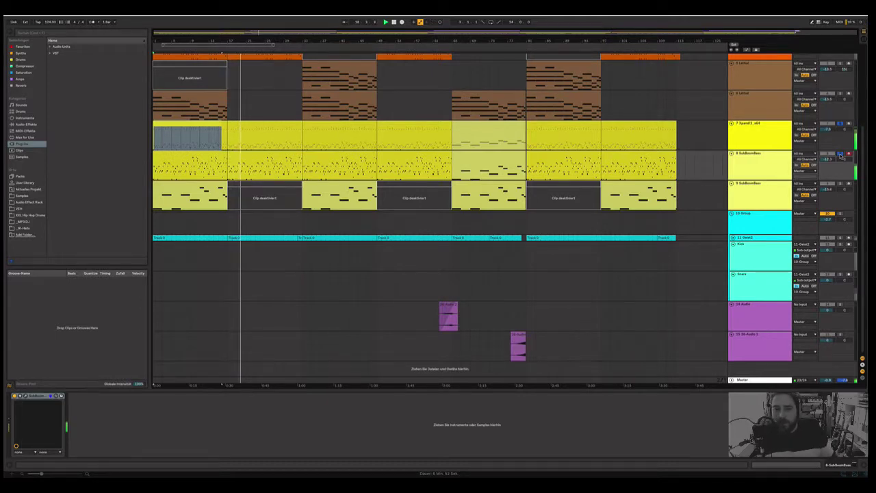
Select the 9 SubBoomBass track, play from the start, and select its deactivated bass clip.
left_click(154, 202)
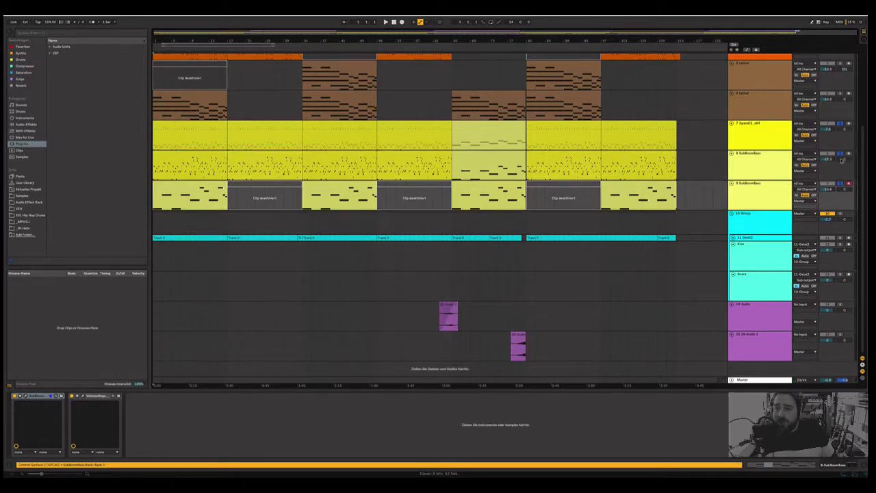
key("space")
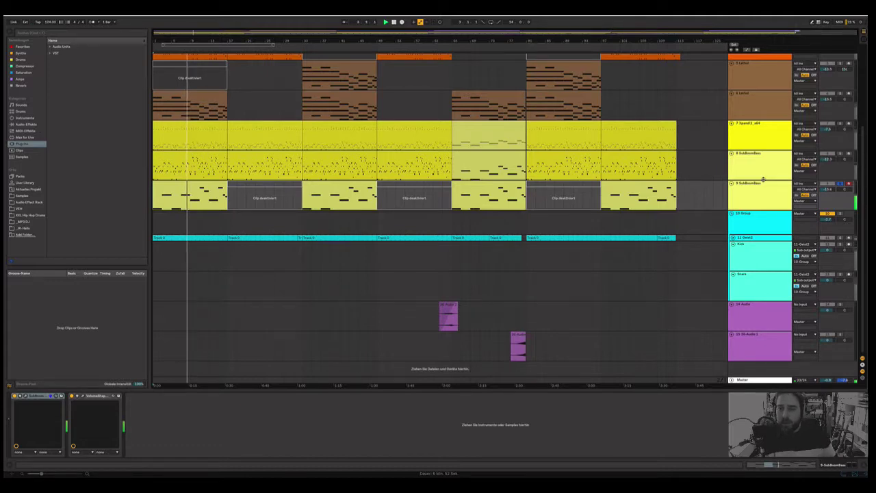
scroll(758, 197, "up", 5)
scroll(765, 200, "down", 2)
scroll(765, 200, "down", 1)
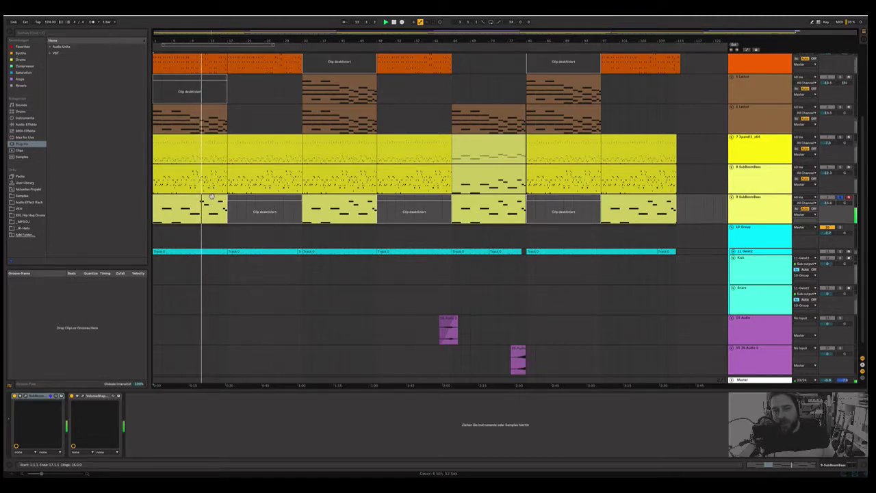
left_click(244, 199)
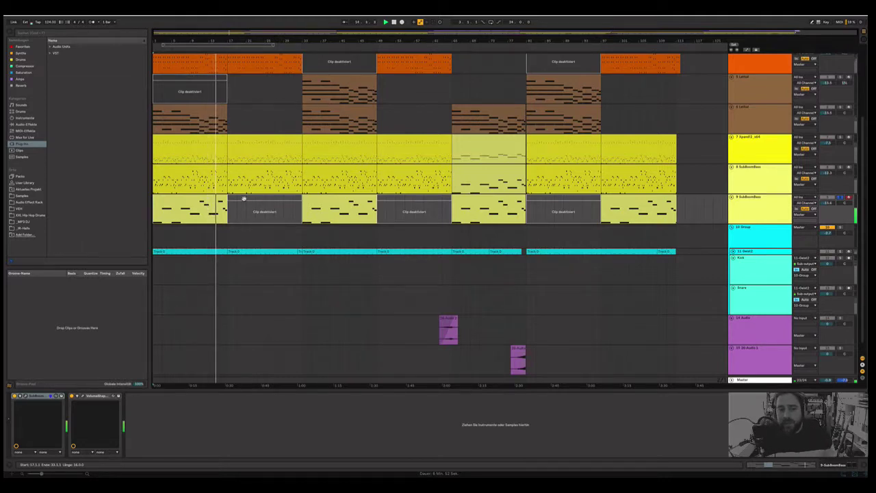
Open the VolumeShaper 4 window and drag it below the bass clips.
left_click(83, 396)
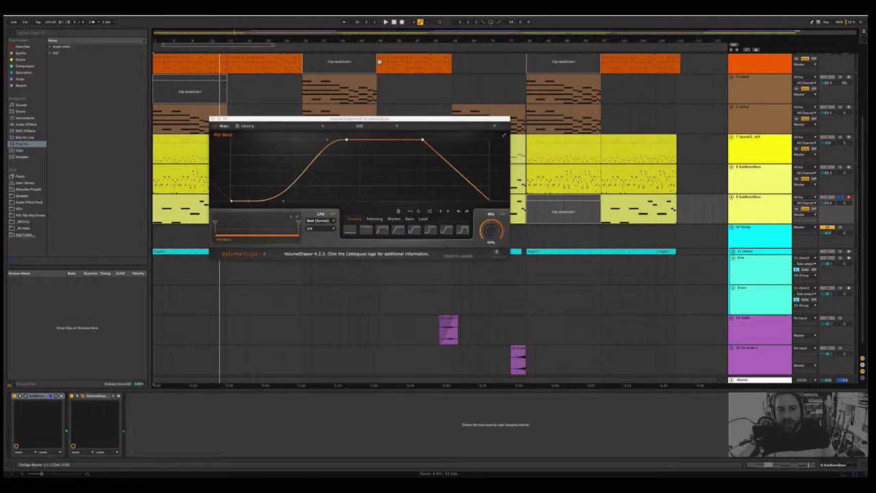
left_click_drag(324, 119, 381, 262)
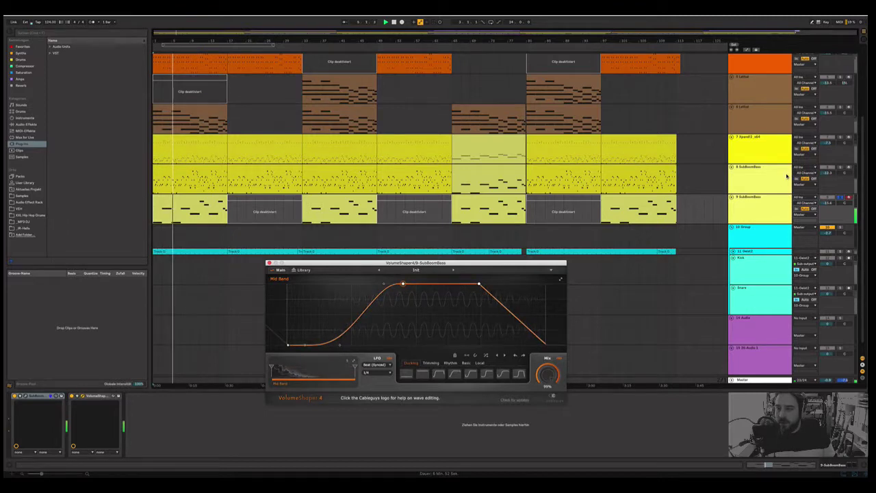
left_click(71, 399)
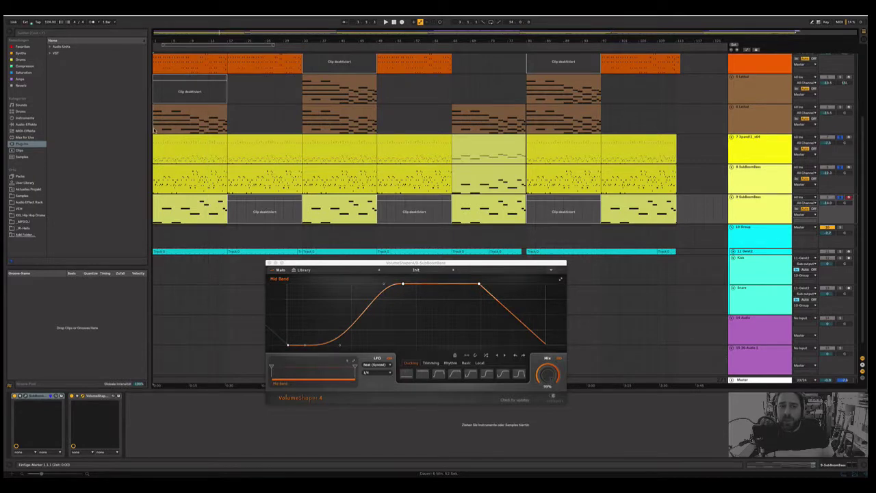
Select the 6 Lethal track, play the song, and show automation lanes with A.
left_click(699, 129)
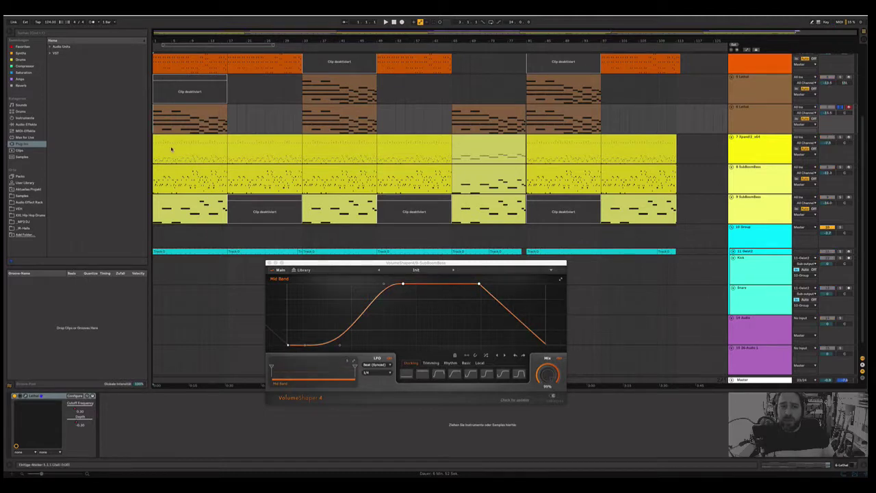
key("space")
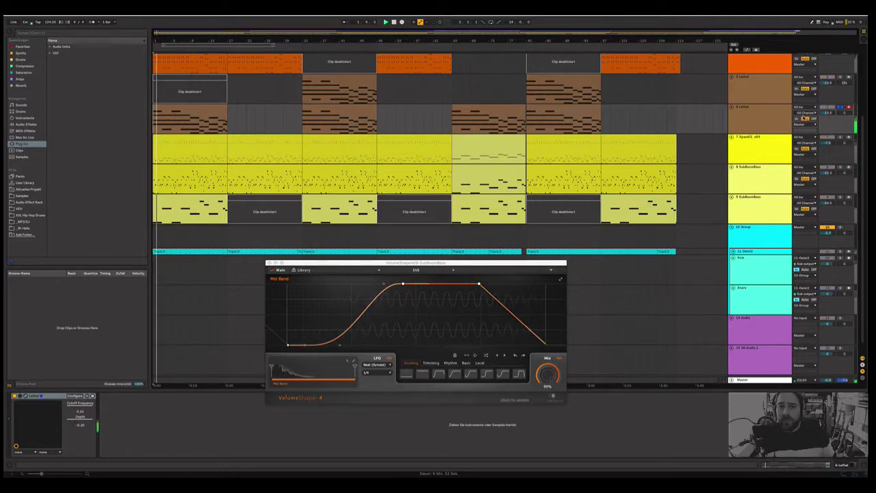
scroll(592, 203, "up", 3)
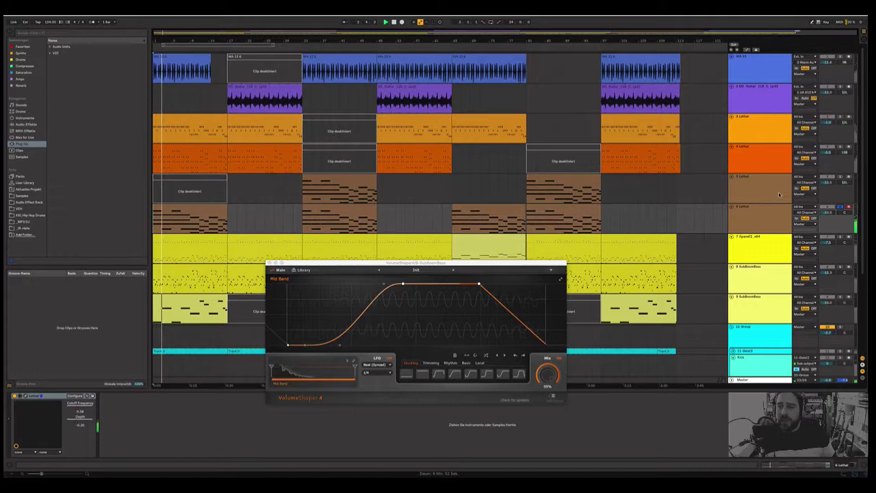
left_click(759, 209)
key("a")
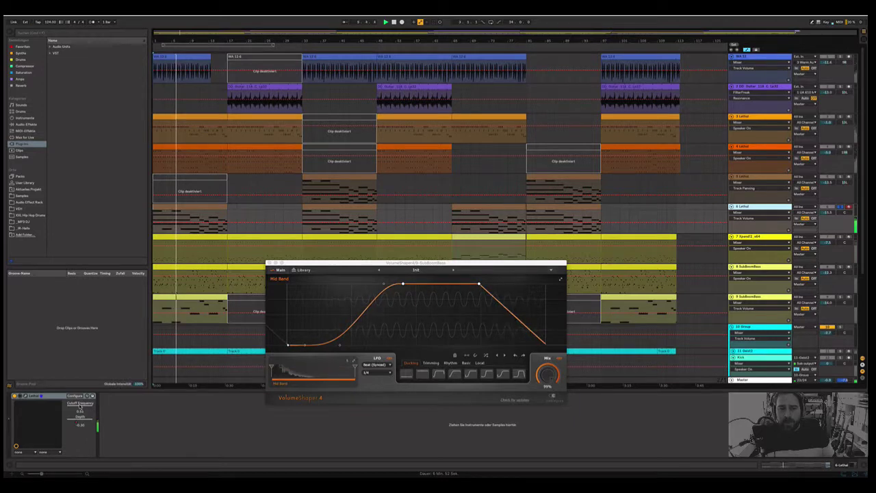
scroll(245, 183, "down", 4)
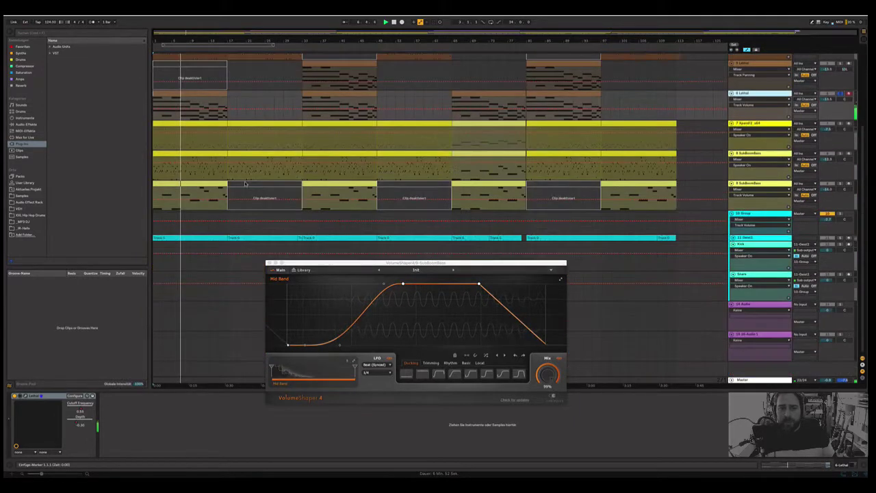
scroll(245, 183, "up", 1)
scroll(245, 183, "up", 1)
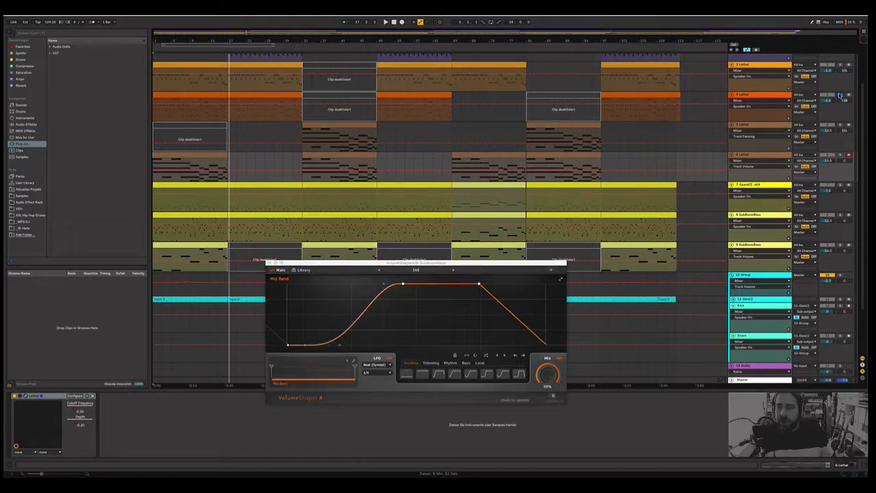
Play the song, view the 4 Lethal track's FilterFreak window, then close the FilterFreak and VolumeShaper windows.
key("space")
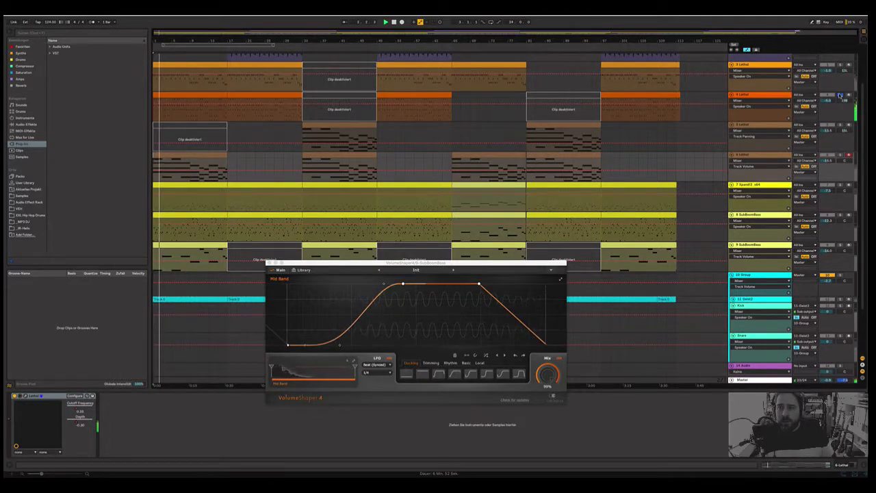
left_click(762, 94)
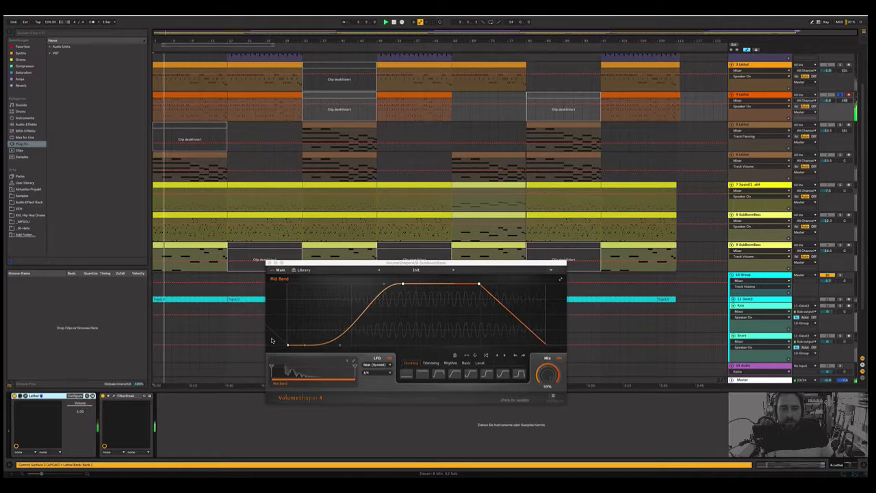
left_click(113, 397)
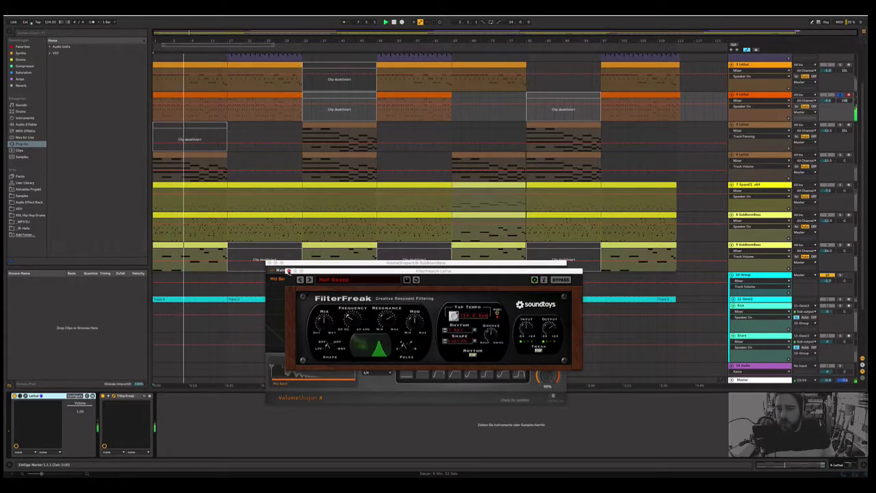
left_click(288, 271)
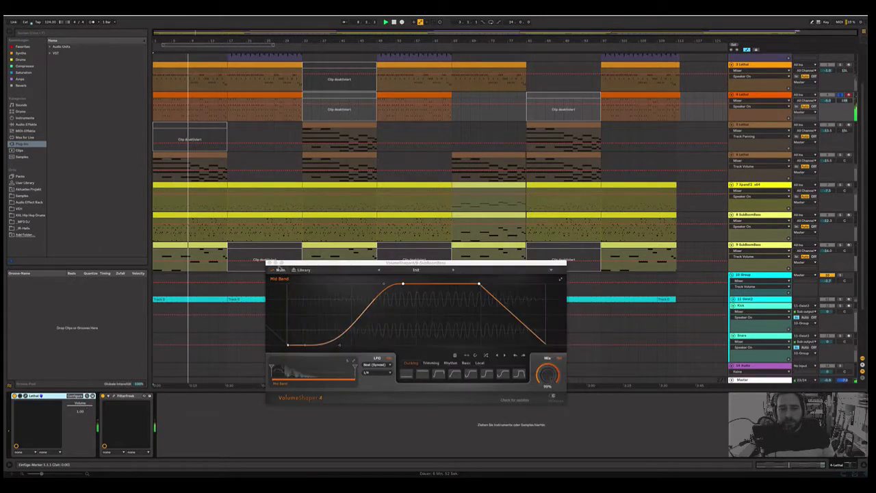
left_click(269, 264)
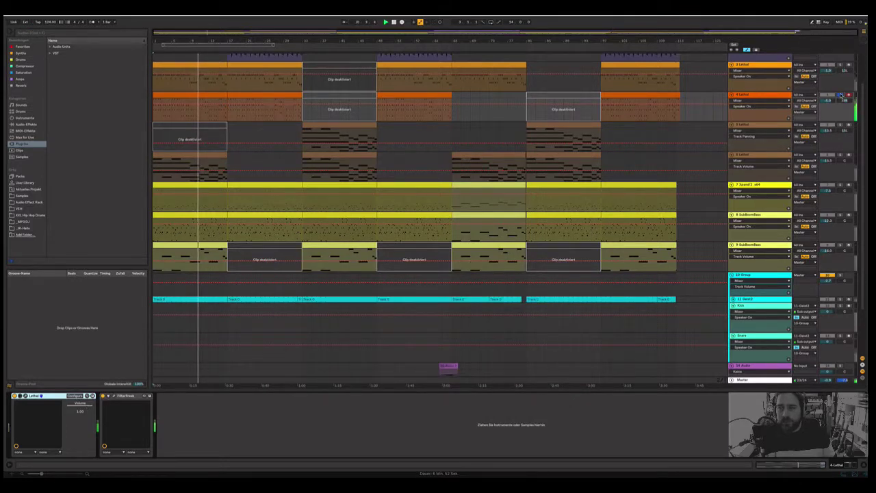
Move the solo from track 3 to track 1 and play from the beginning.
key("space")
key("space")
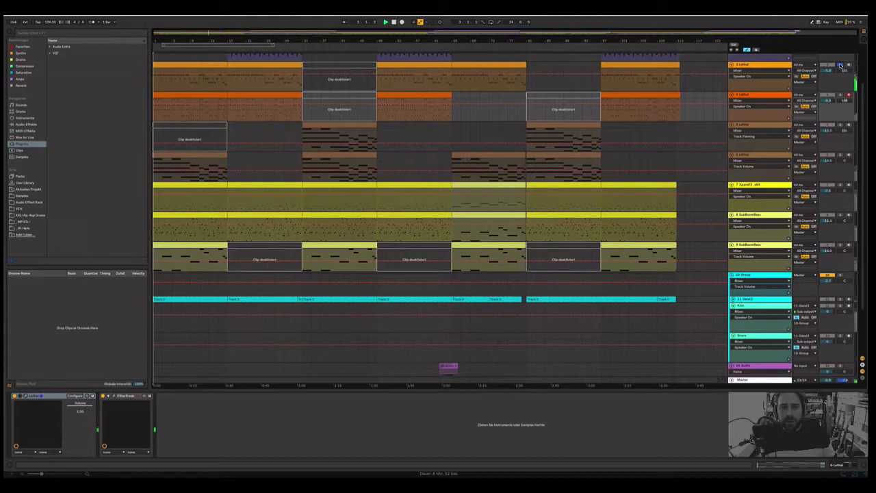
scroll(706, 141, "up", 2)
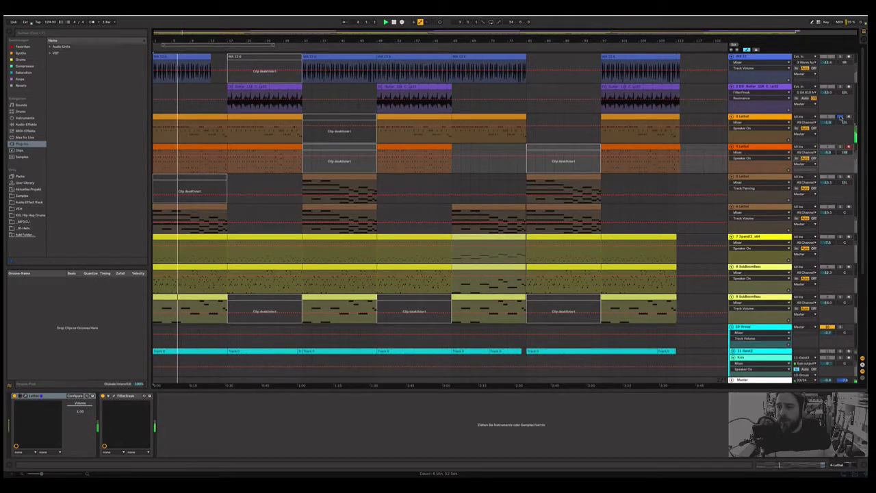
left_click(841, 118)
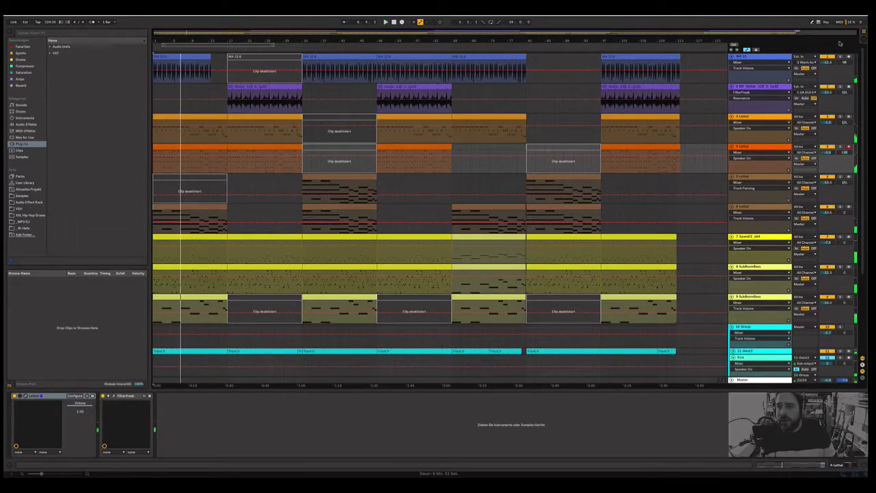
left_click(839, 57)
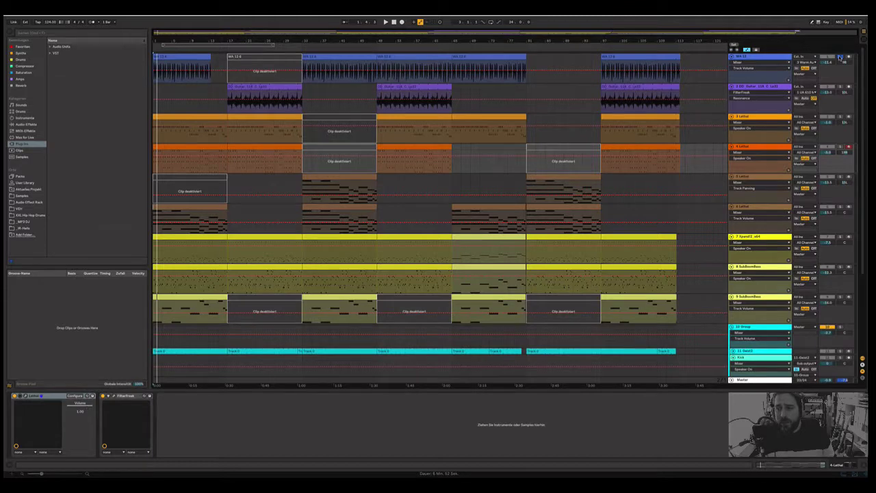
key("space")
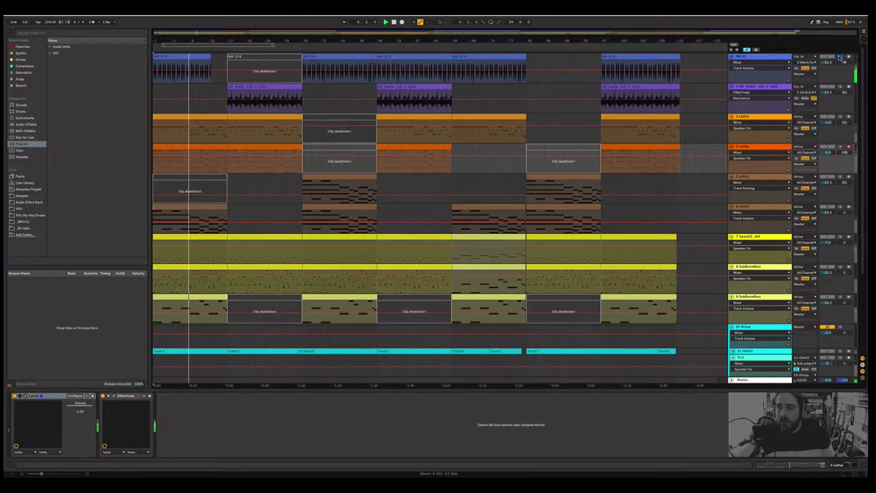
Solo the Kick and Snare tracks, then show the Geist2 device on the 11-Beat2 track.
scroll(839, 57, "down", 2)
scroll(839, 58, "down", 4)
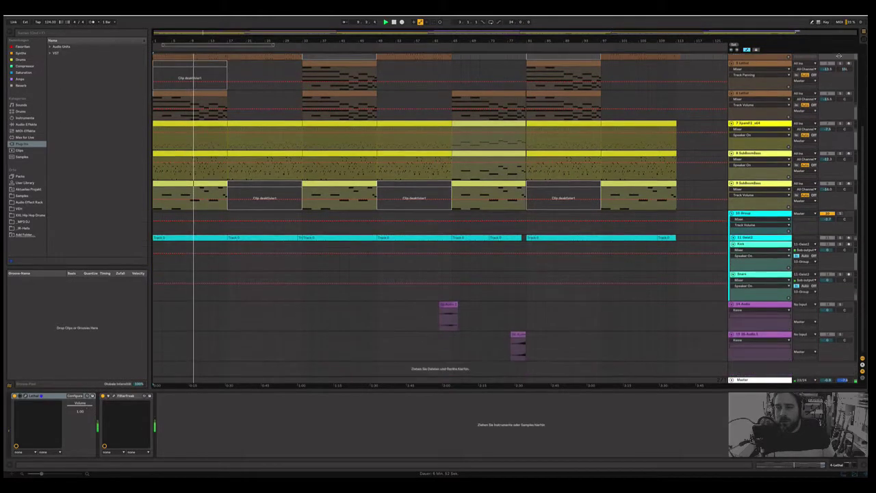
scroll(839, 57, "up", 6)
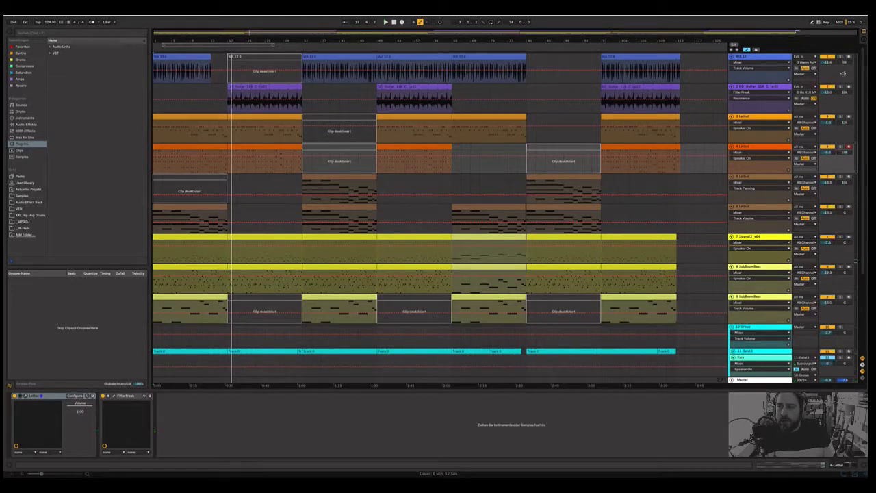
scroll(834, 136, "down", 4)
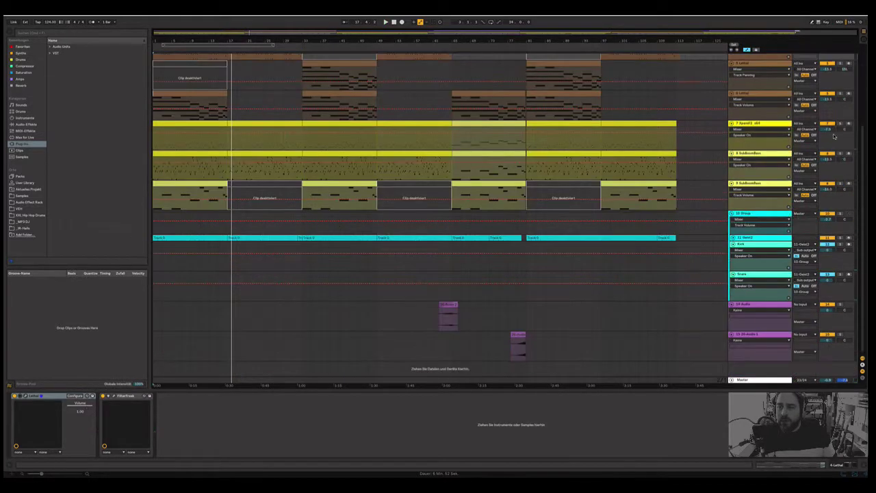
left_click(841, 238)
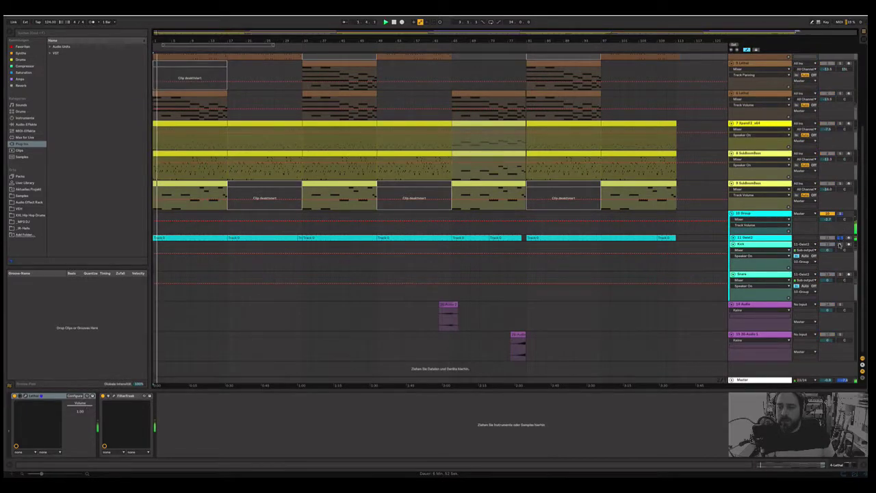
left_click(840, 275)
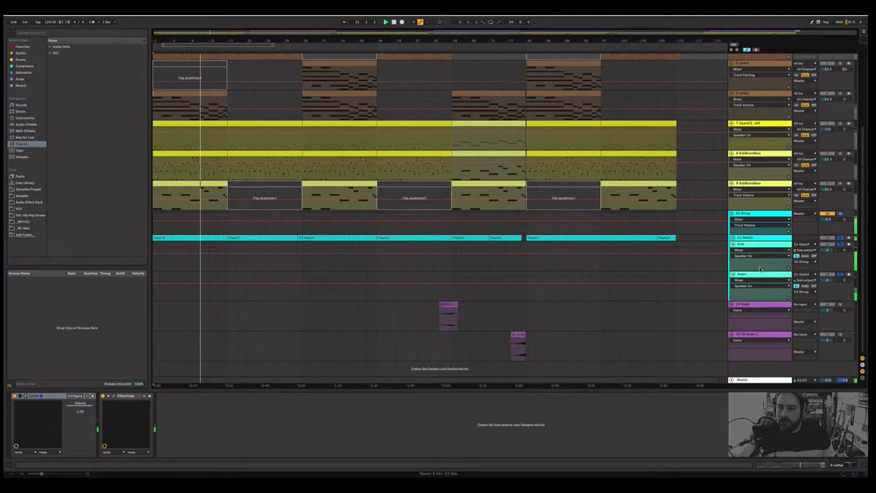
left_click(755, 237)
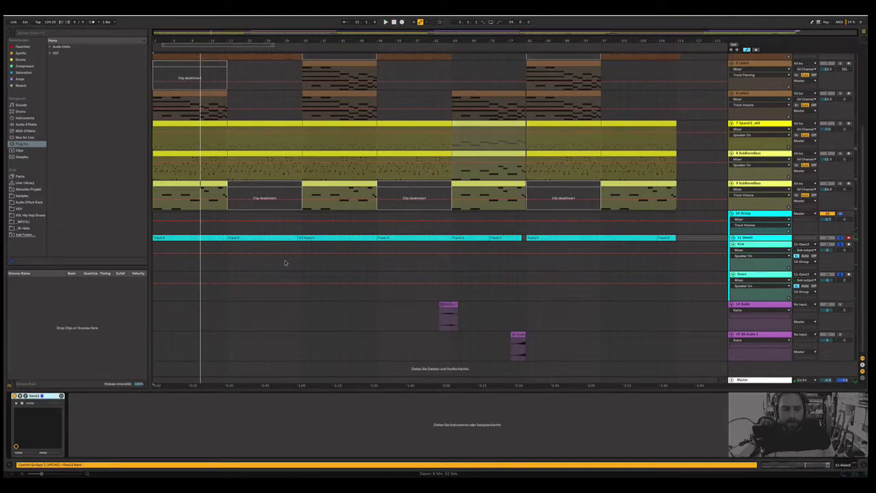
left_click(22, 402)
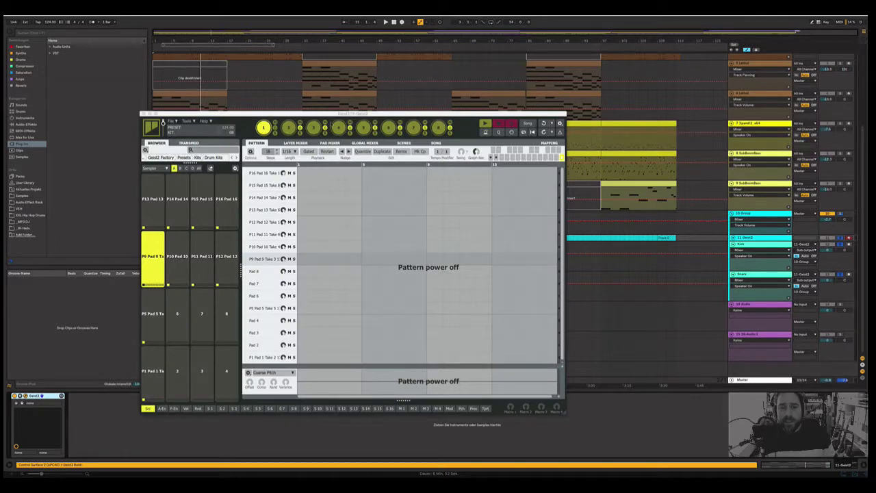
left_click_drag(269, 114, 432, 72)
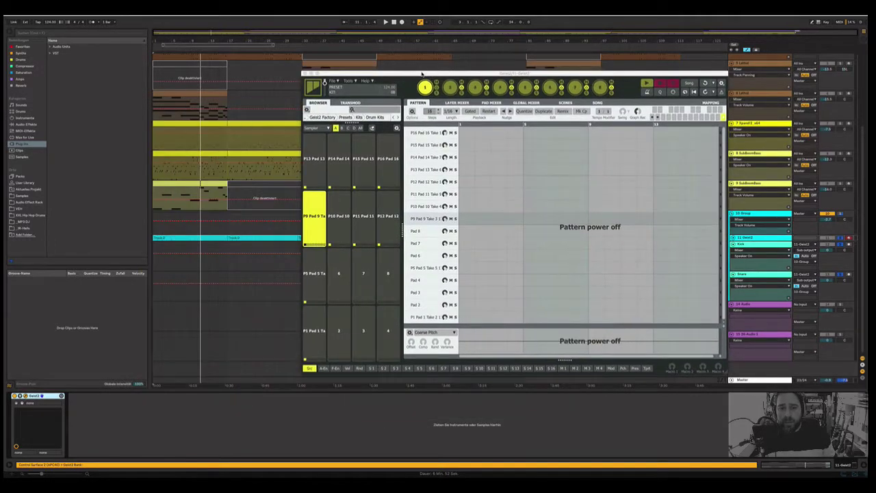
left_click(314, 336)
left_click(318, 294)
left_click(321, 233)
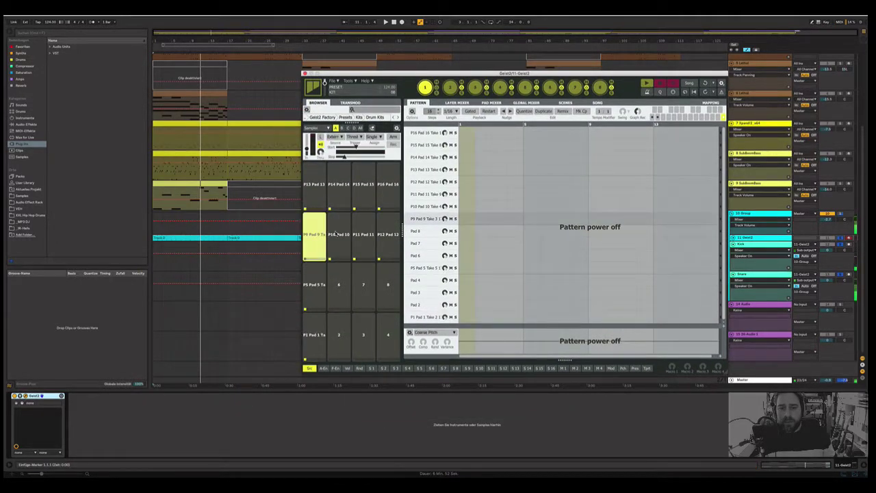
left_click(335, 234)
left_click(368, 231)
left_click(387, 234)
left_click(390, 197)
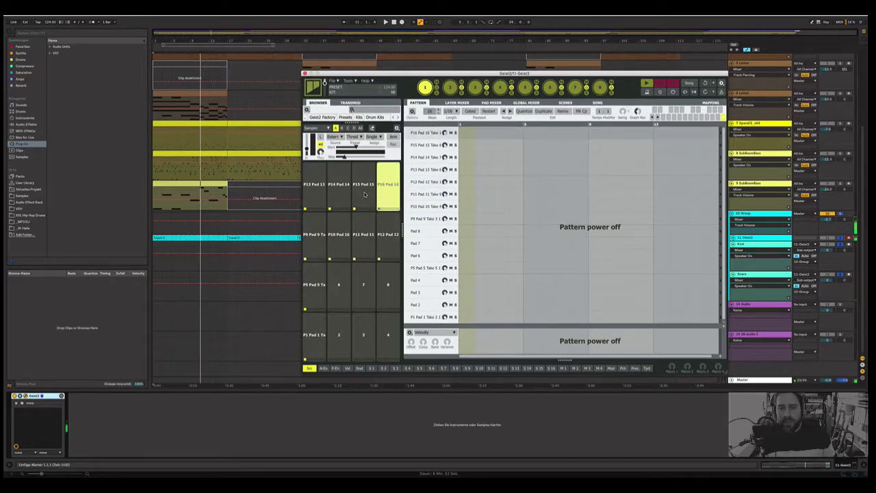
left_click(364, 195)
left_click(340, 191)
left_click(317, 194)
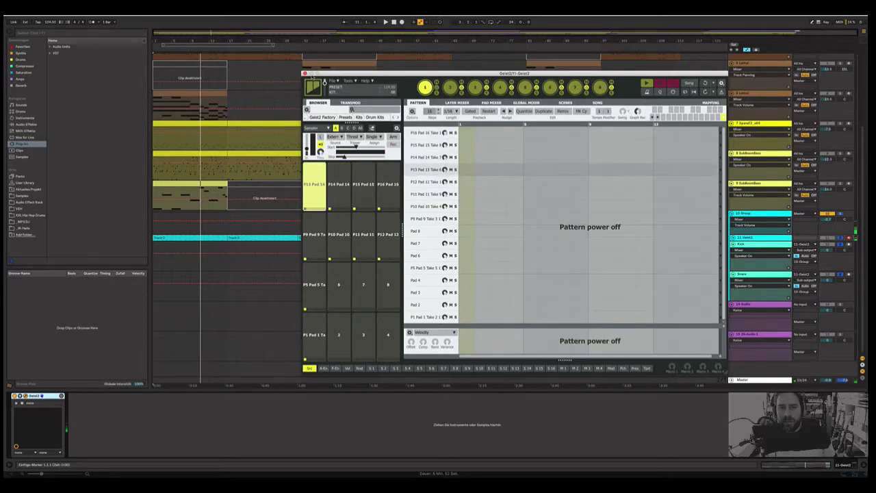
key("ctrl+alt+p")
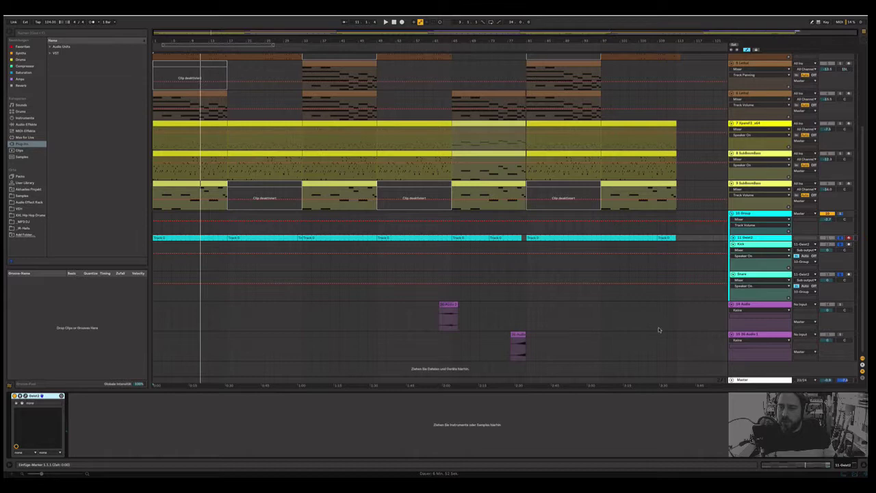
Set the insert marker in empty audio track 14's lane and resume playback from bar 65.
left_click(434, 325)
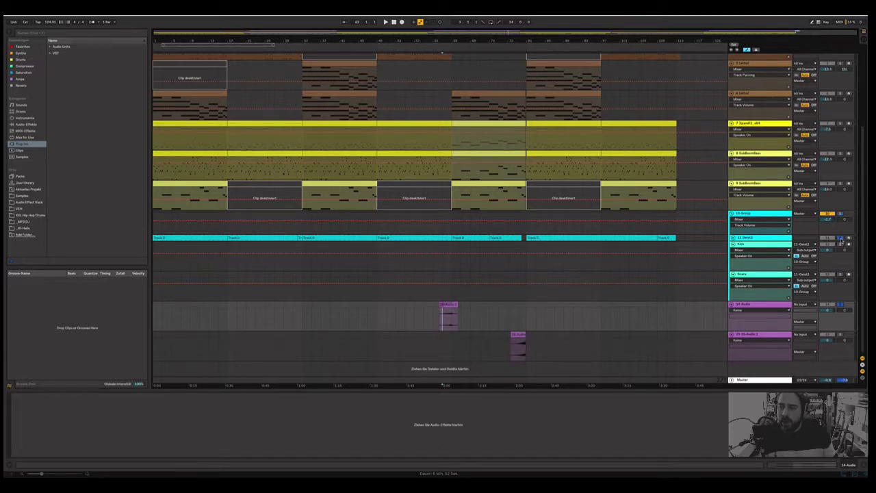
key("space")
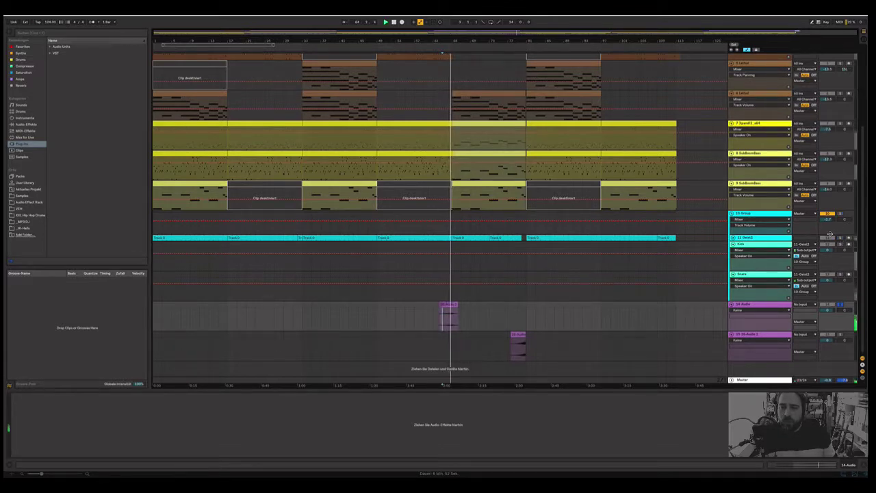
scroll(607, 345, "up", 5)
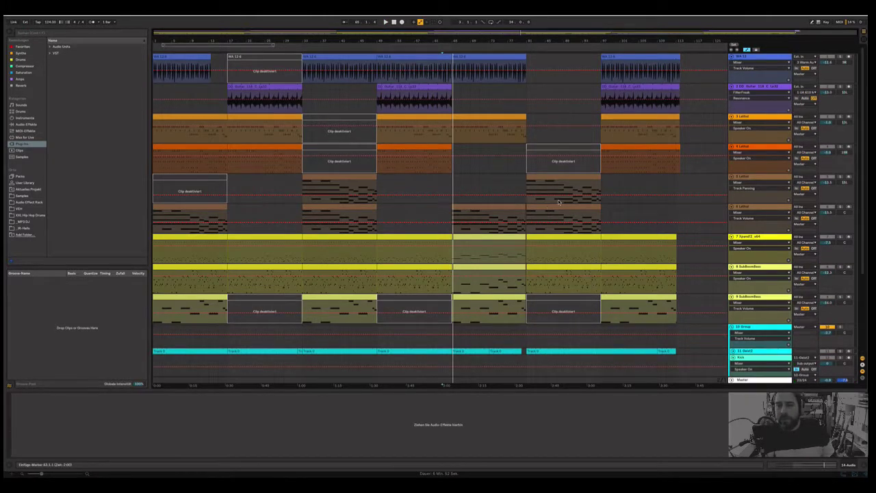
Stop playback and restart it from the guitar clip at bar 49.
key("space")
left_click(377, 109)
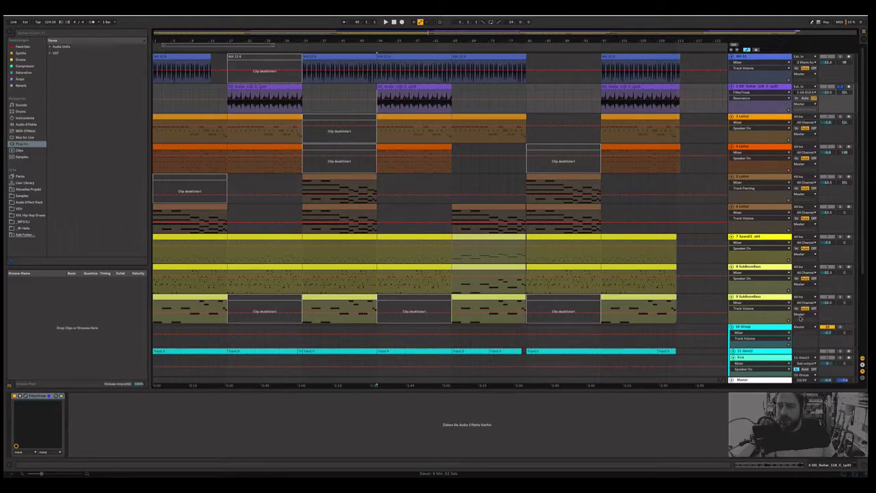
scroll(800, 318, "down", 5)
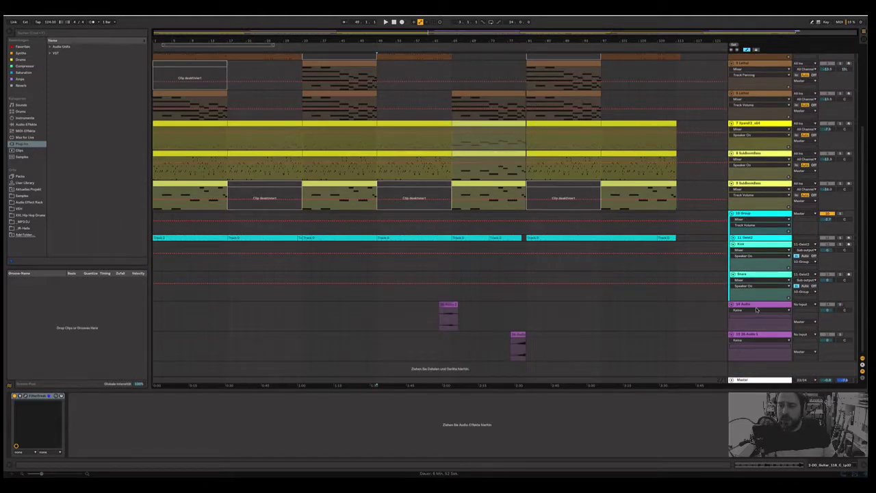
scroll(756, 310, "up", 5)
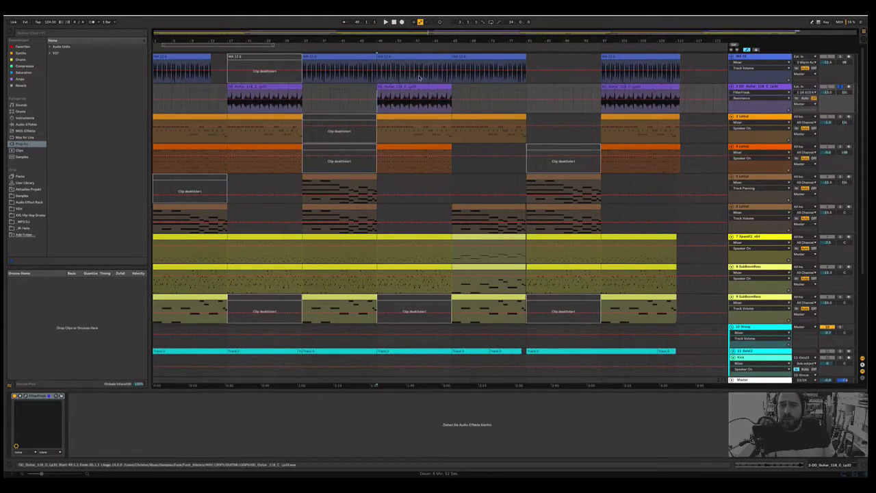
key("space")
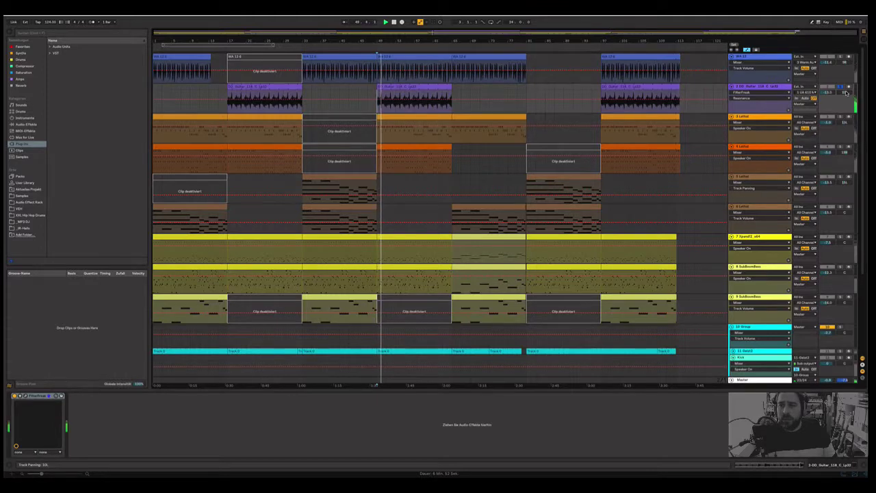
Bring up the FilterFreak plugin window on the 1-00_Guitar track, then close it.
left_click(768, 87)
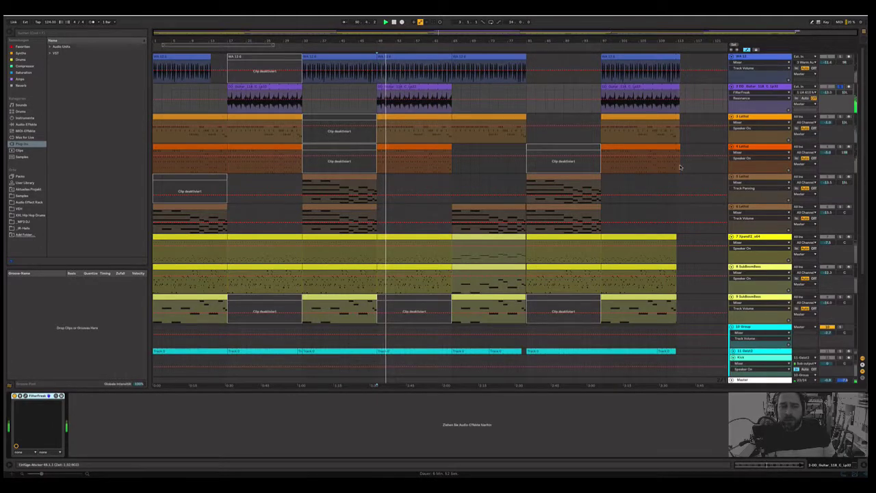
left_click(21, 396)
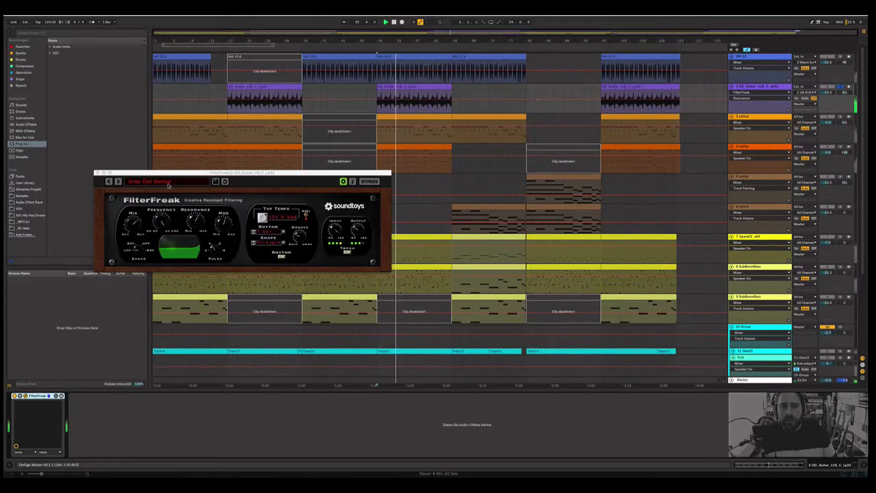
left_click(97, 173)
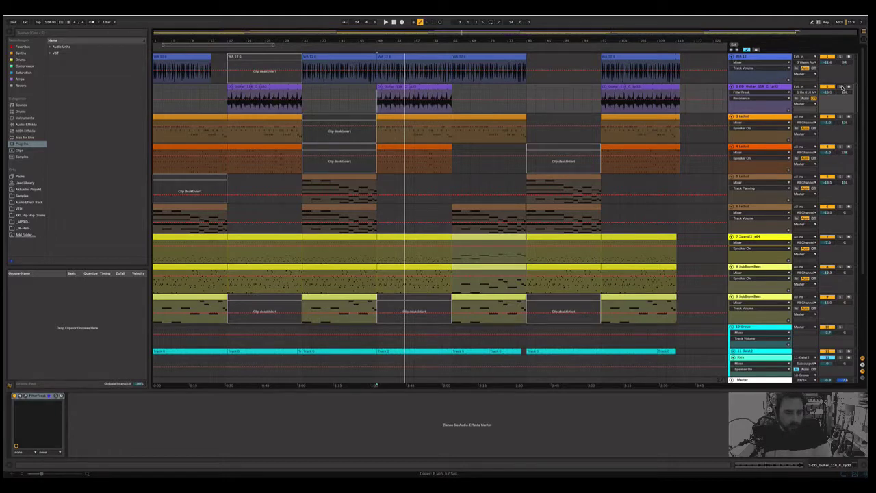
scroll(713, 213, "down", 5)
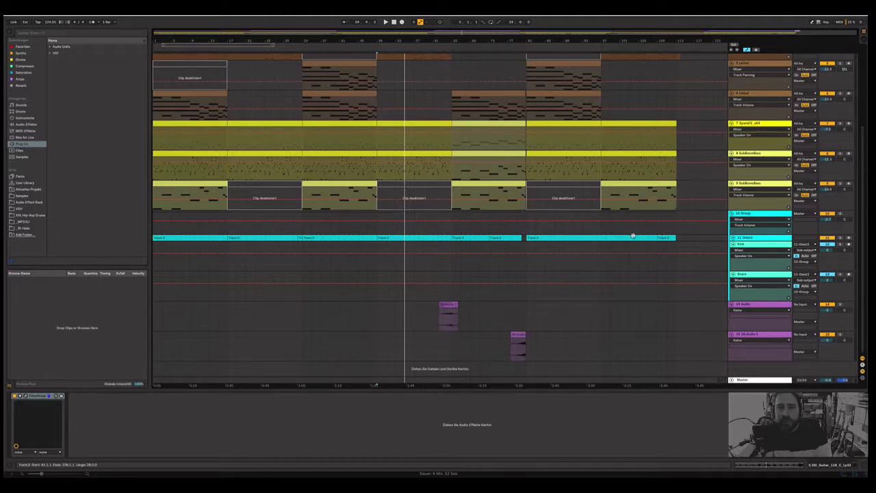
Solo track 5 Lethal and play it from bar 33.
scroll(632, 235, "up", 2)
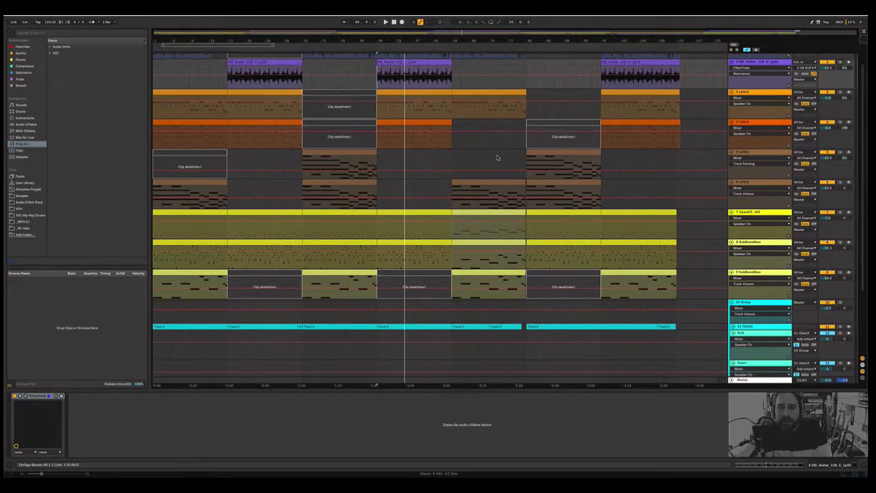
left_click(305, 194)
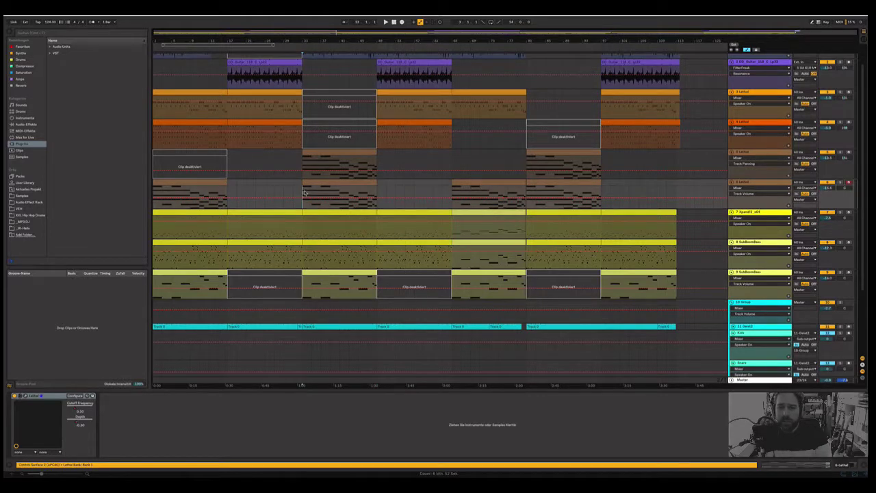
left_click(841, 154)
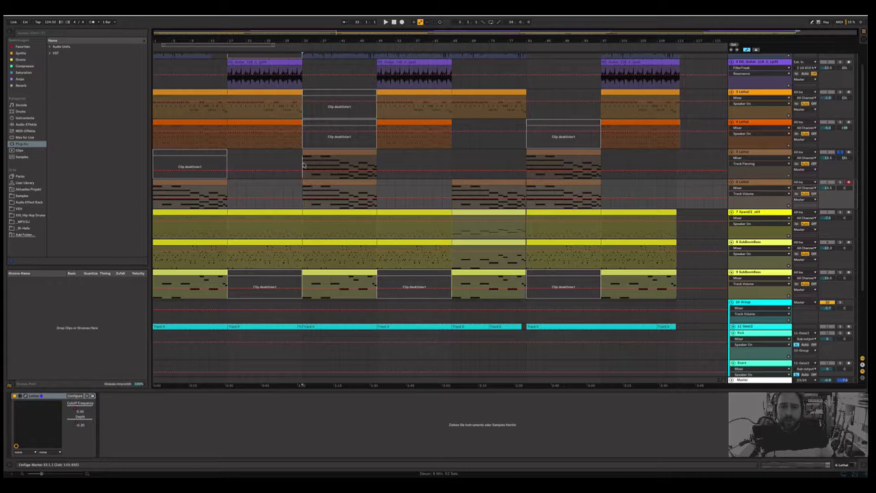
left_click(303, 164)
key("space")
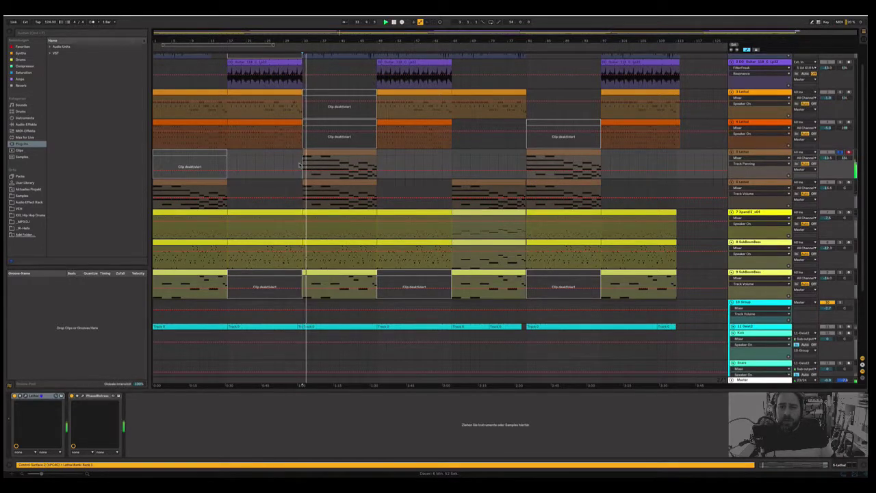
Bring up the PhaseMistress phaser window on the Lethal track, then close it.
left_click(98, 408)
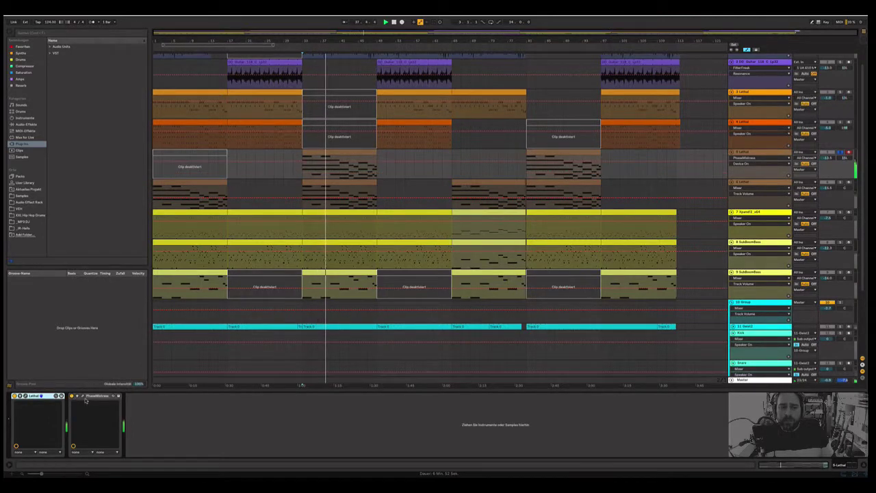
left_click(77, 396)
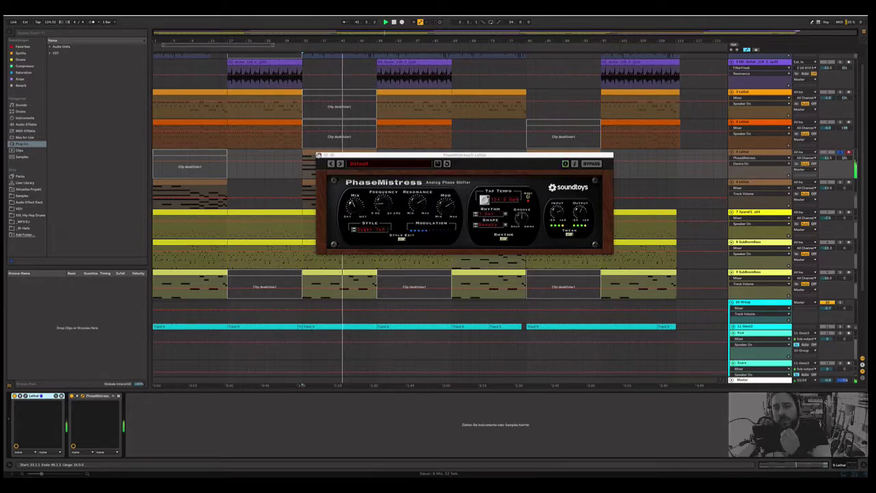
left_click(318, 156)
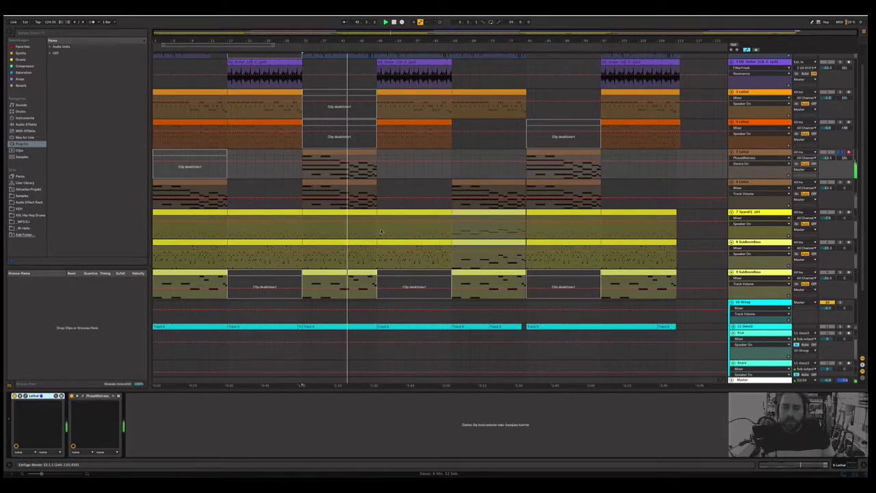
scroll(567, 277, "down", 3)
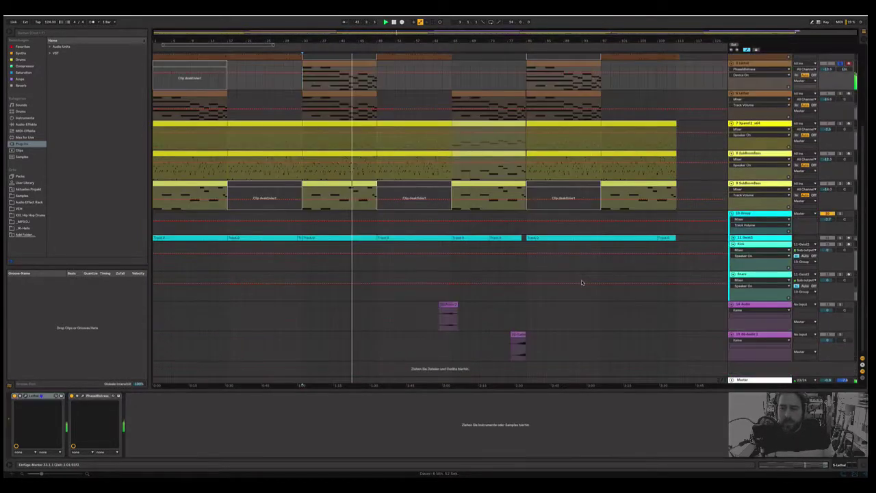
scroll(581, 282, "up", 4)
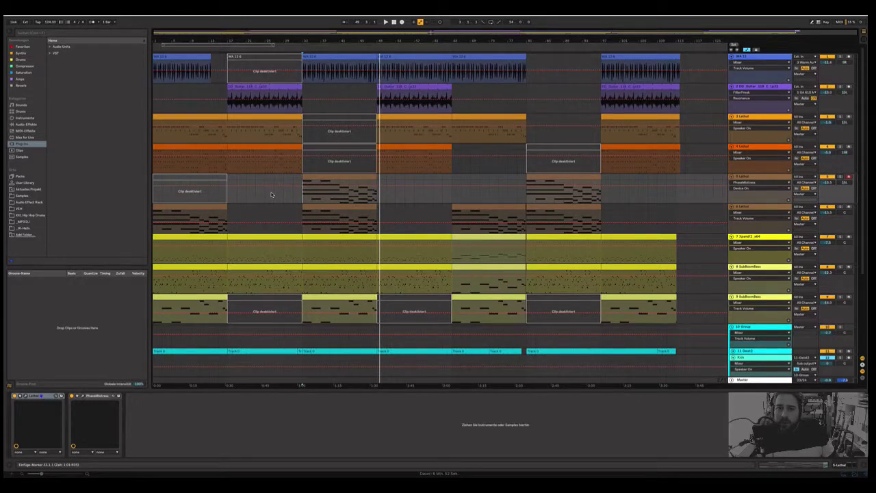
scroll(270, 194, "down", 5)
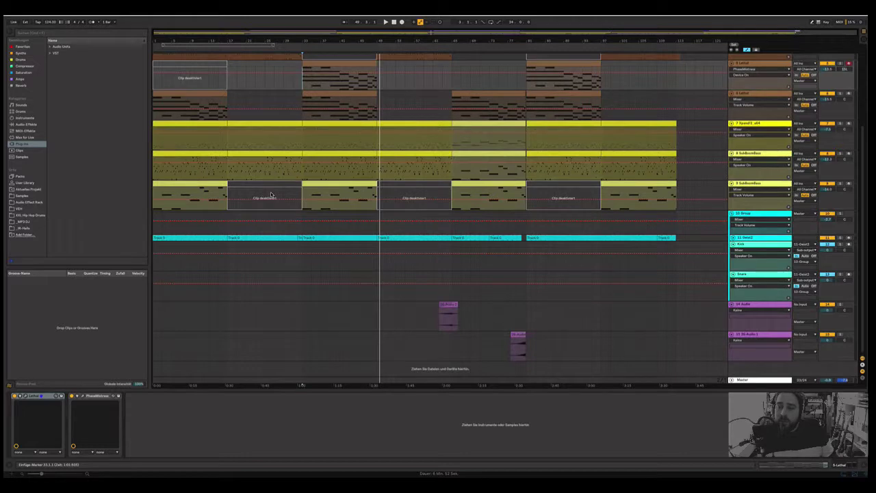
scroll(270, 194, "up", 5)
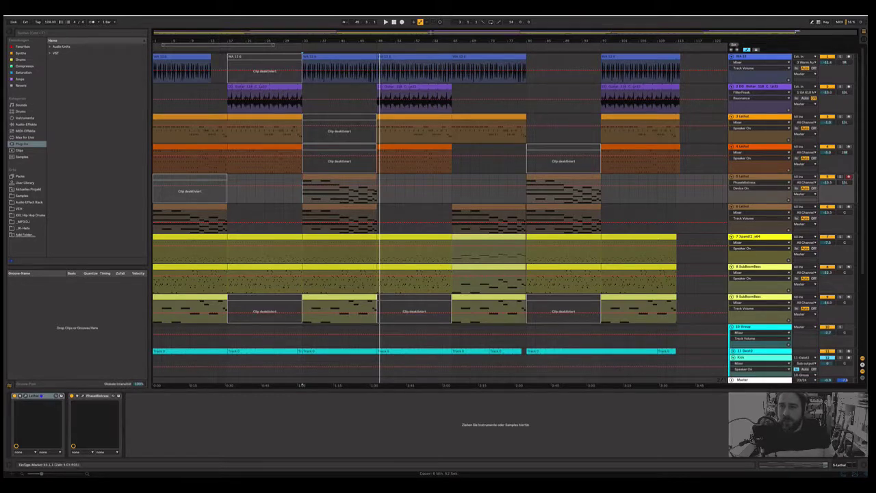
left_click(674, 7)
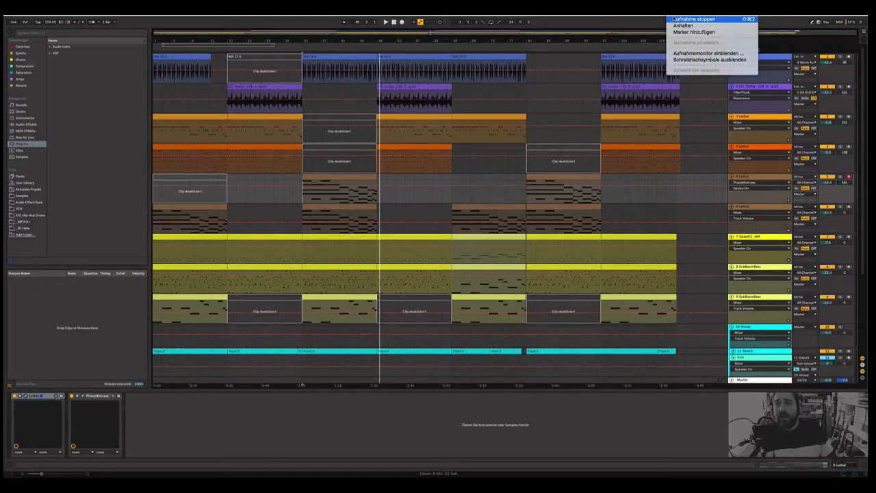